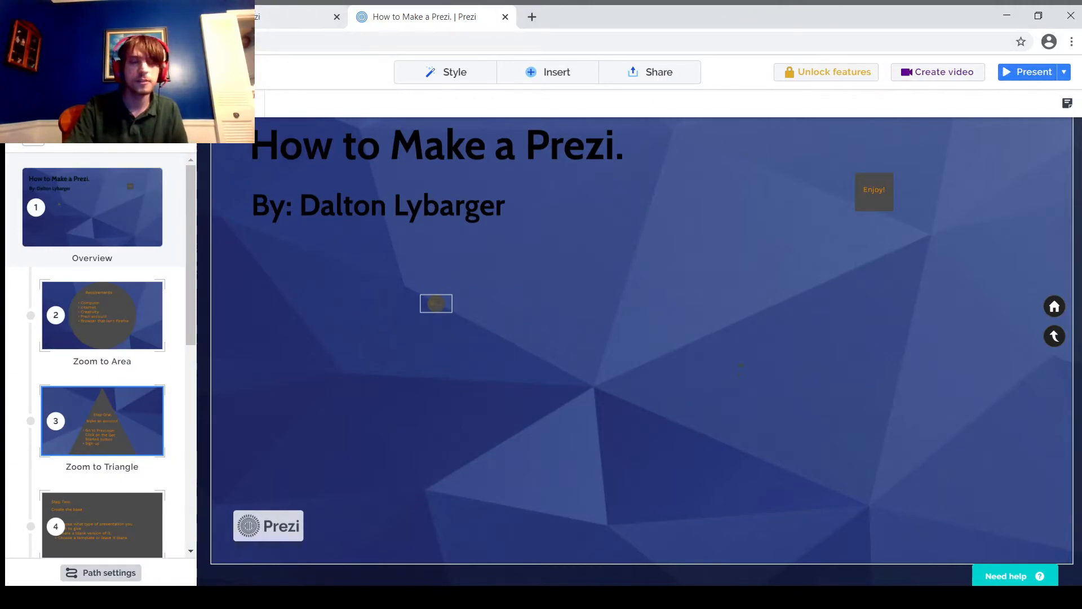
- Close the previous Example presentation and show the Prezi Present presentations on the dashboard
{"action": "left_click", "coordinate": [332, 19]}
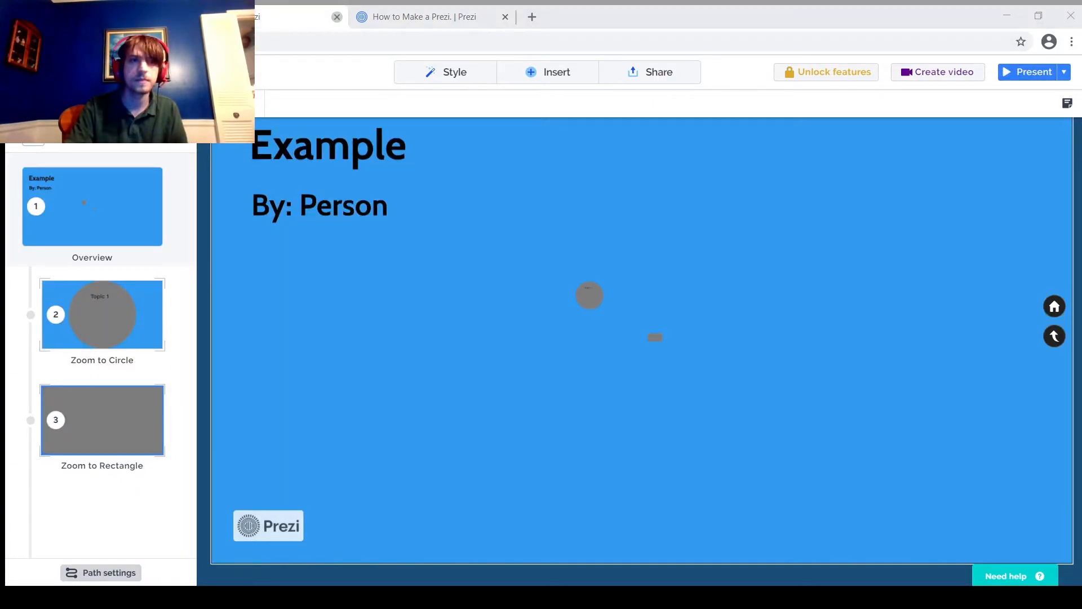
{"action": "left_click", "coordinate": [590, 111]}
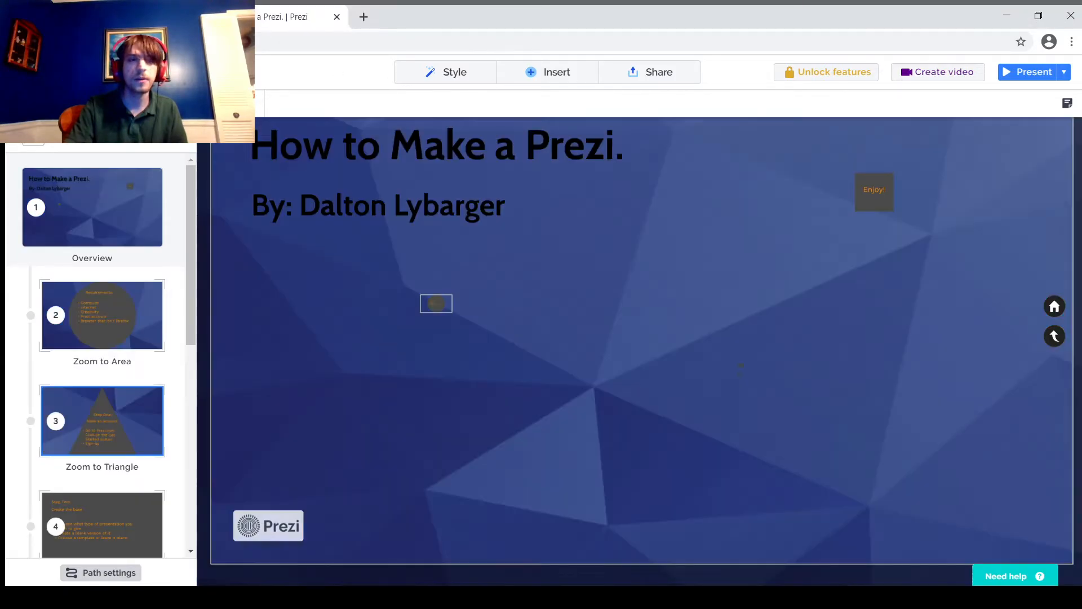
{"action": "left_click", "coordinate": [113, 17]}
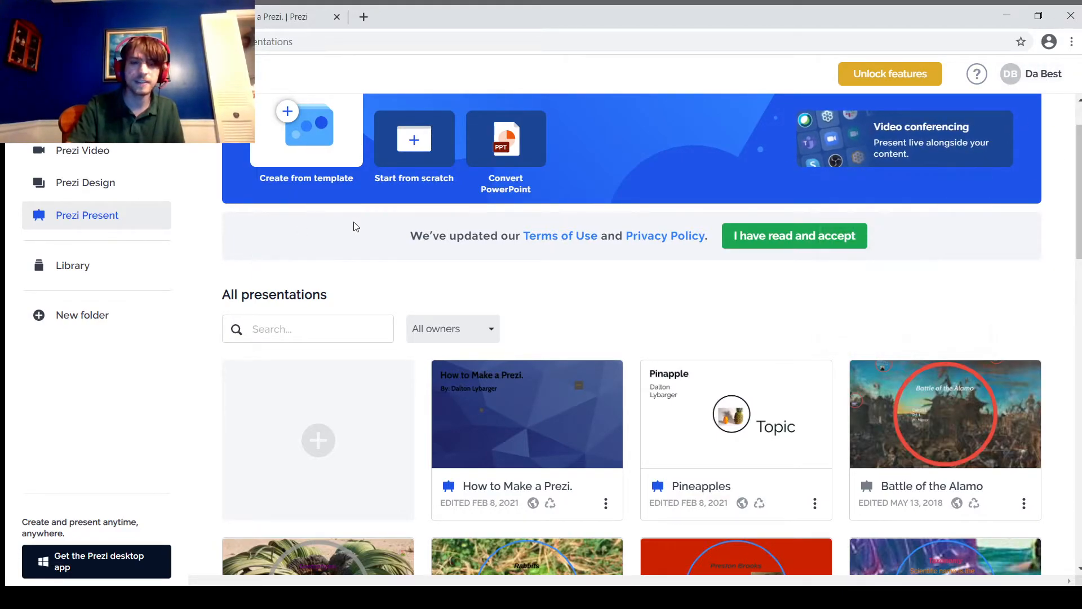
{"action": "left_click", "coordinate": [79, 118]}
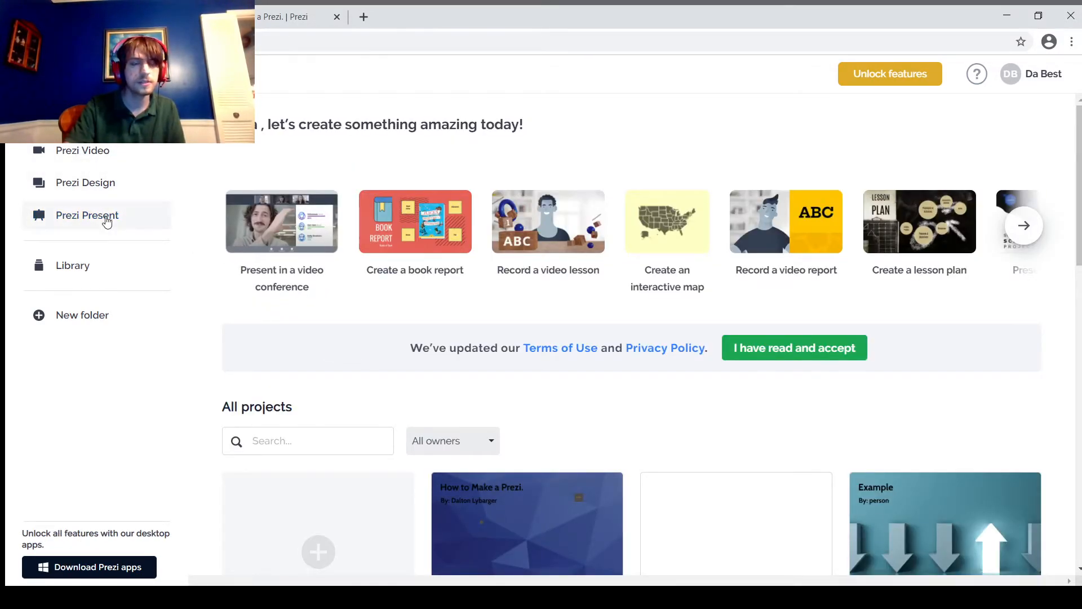
{"action": "left_click", "coordinate": [107, 221]}
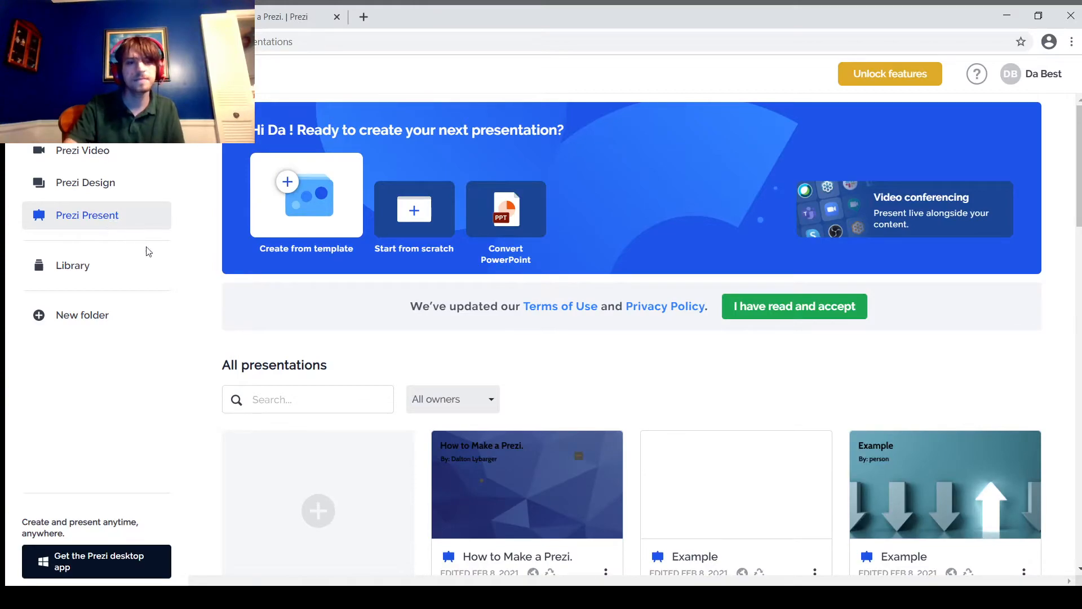
- Start a new presentation using the Blank - White template
{"action": "scroll", "coordinate": [327, 475], "scroll_direction": "down", "scroll_amount": 1}
{"action": "left_click", "coordinate": [319, 451]}
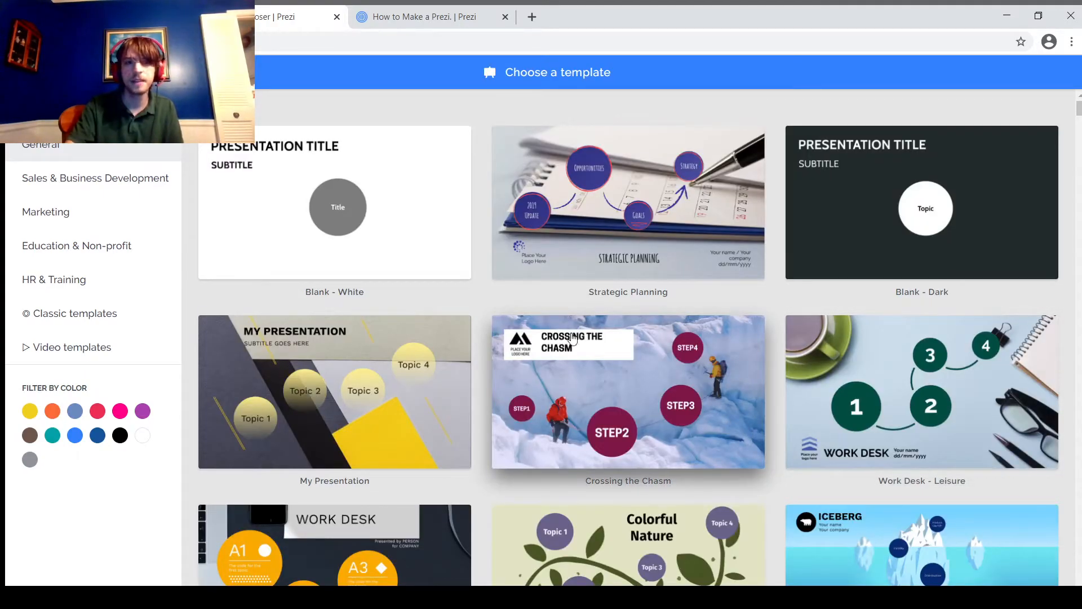
{"action": "scroll", "coordinate": [468, 290], "scroll_direction": "down", "scroll_amount": 12}
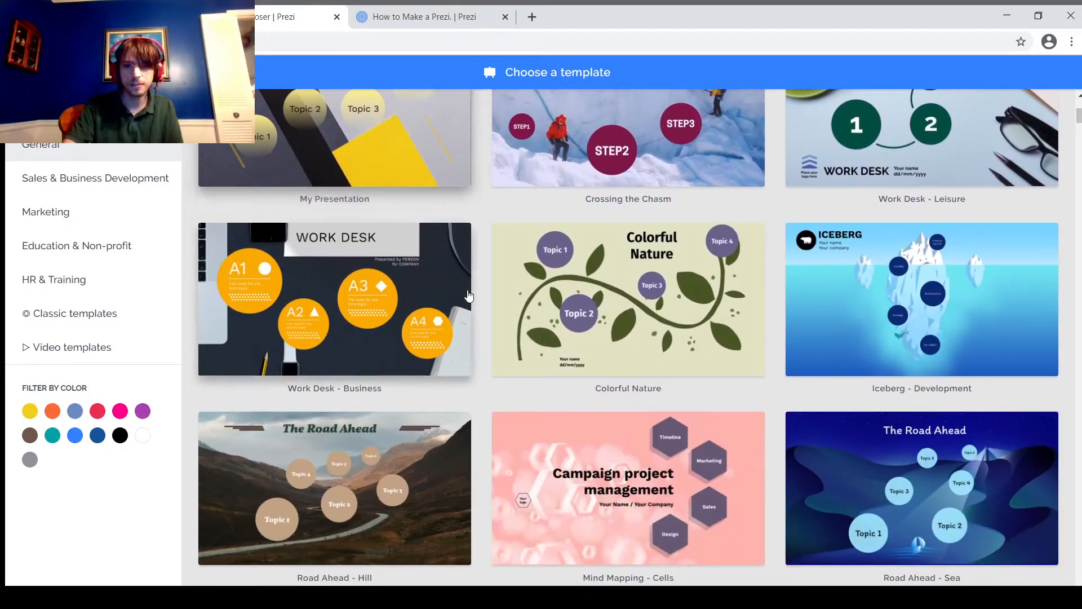
{"action": "scroll", "coordinate": [470, 300], "scroll_direction": "up", "scroll_amount": 12}
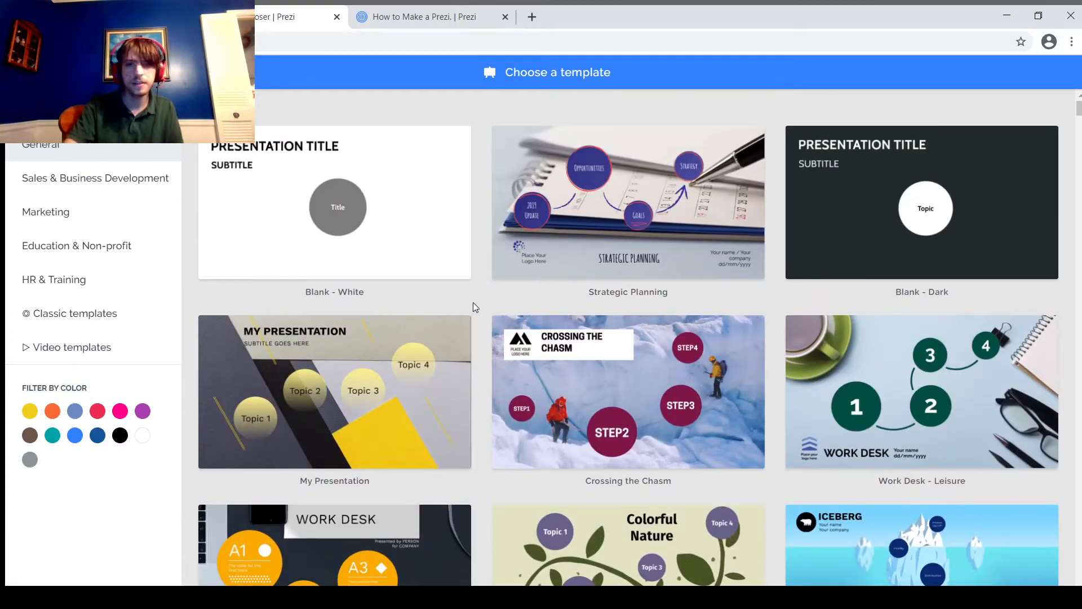
{"action": "left_click", "coordinate": [336, 166]}
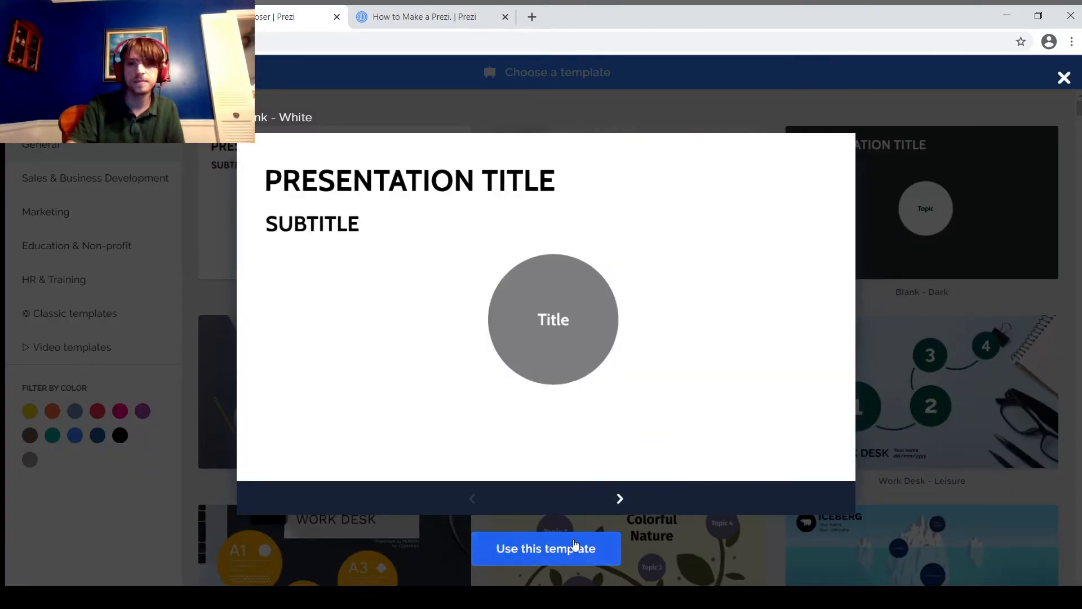
{"action": "left_click", "coordinate": [554, 549]}
- Title the new presentation "Example", make it visible to anyone on the web, and create it
{"action": "left_click", "coordinate": [397, 460]}
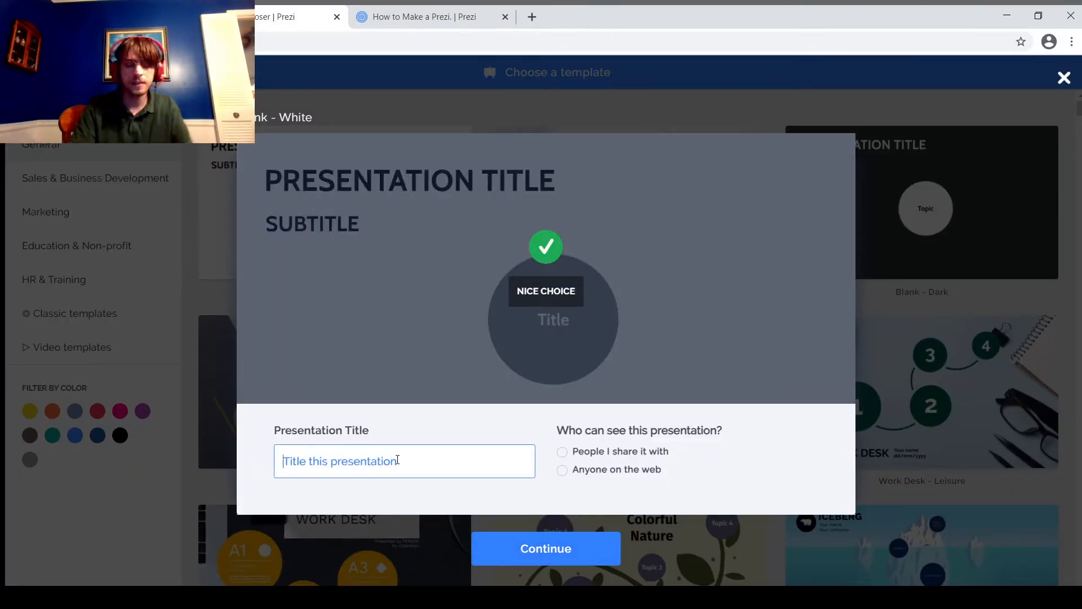
{"action": "type", "text": "Example"}
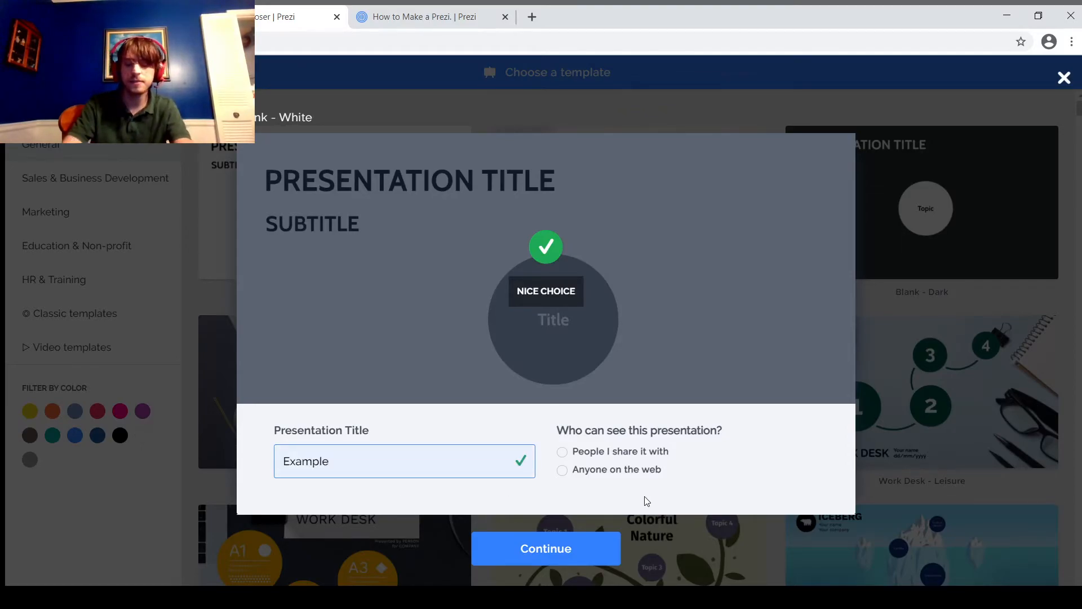
{"action": "left_click", "coordinate": [579, 474]}
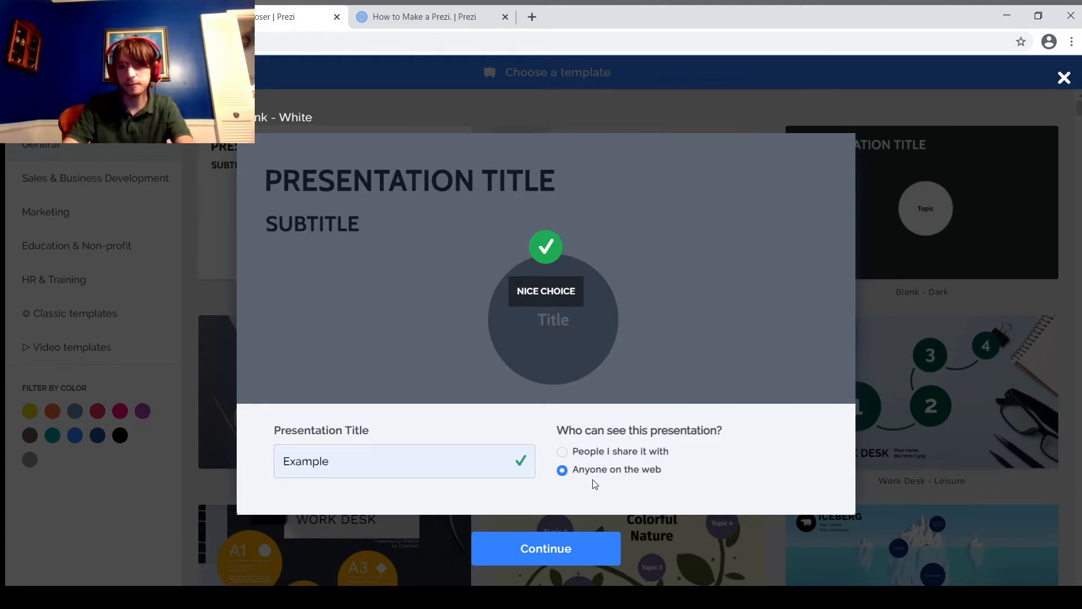
{"action": "left_click", "coordinate": [530, 556]}
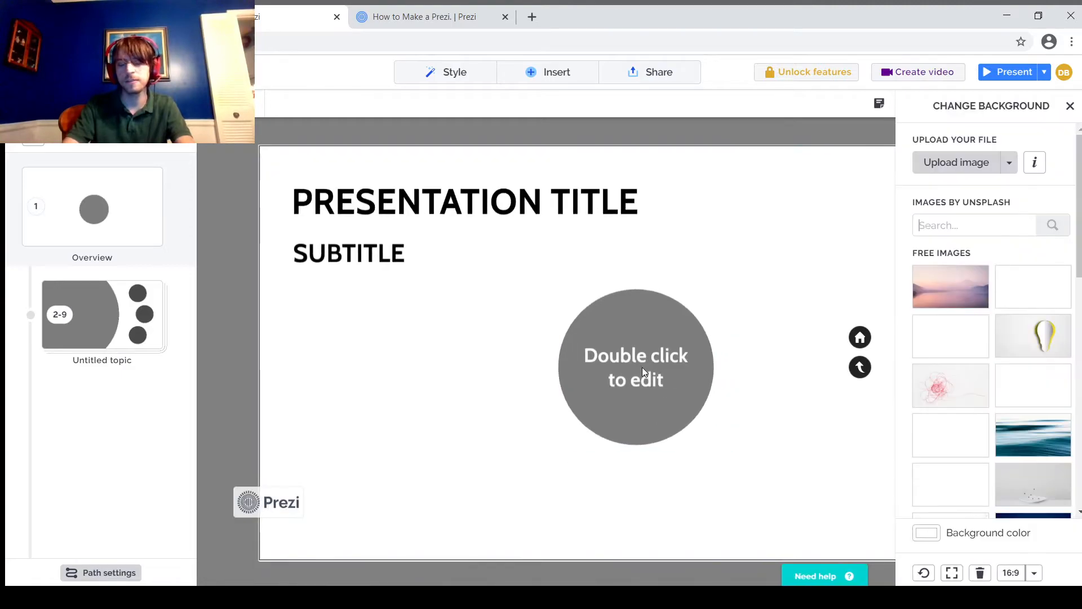
- Delete the placeholder topic circle from the overview and replace the presentation title with "Example"
{"action": "left_click", "coordinate": [578, 329]}
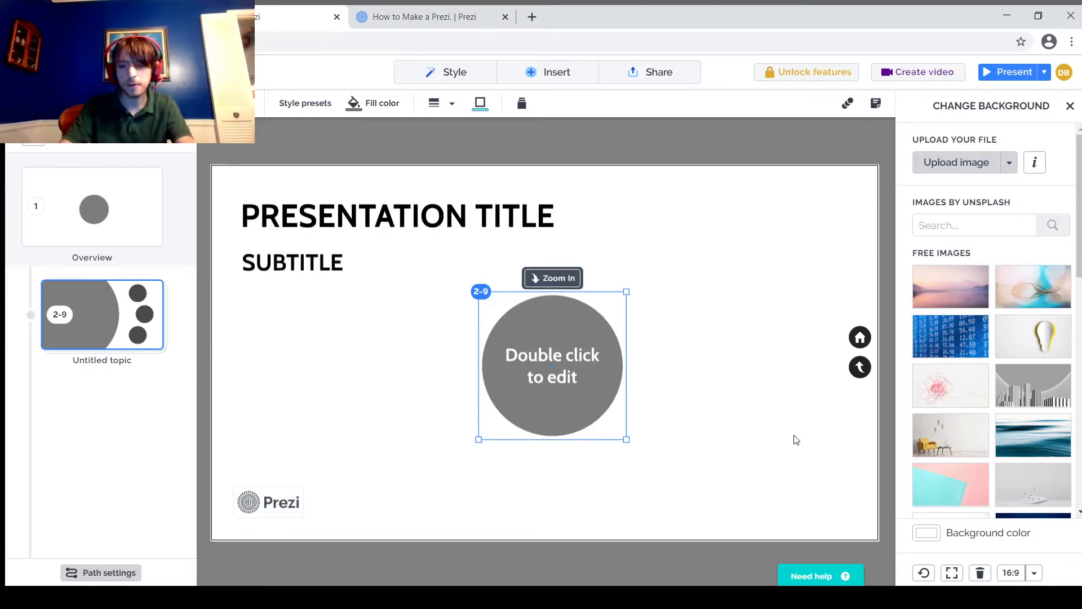
{"action": "key", "text": "Delete"}
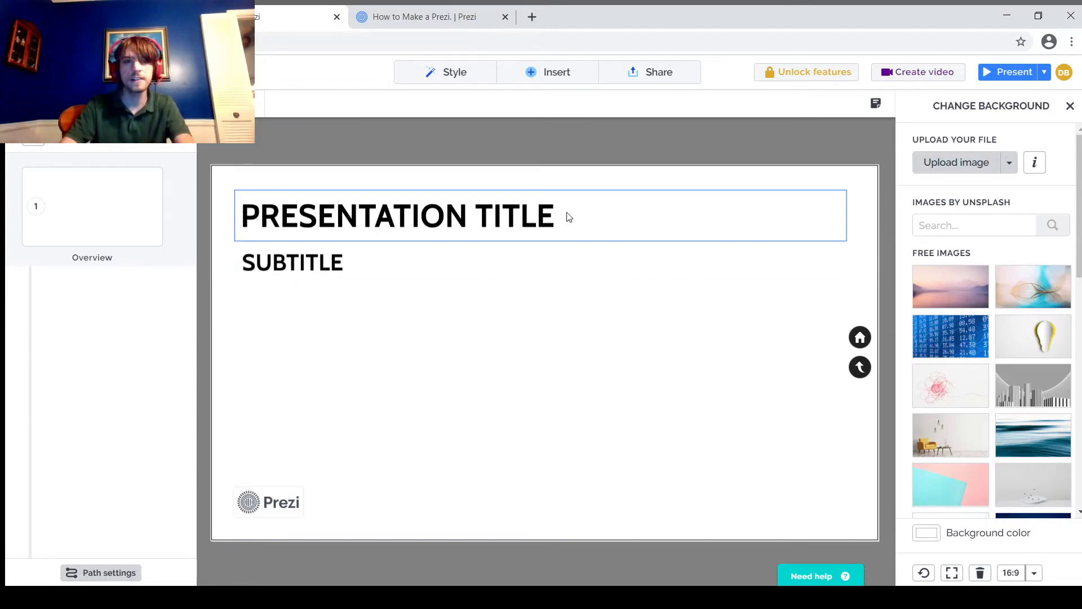
{"action": "left_click", "coordinate": [539, 225]}
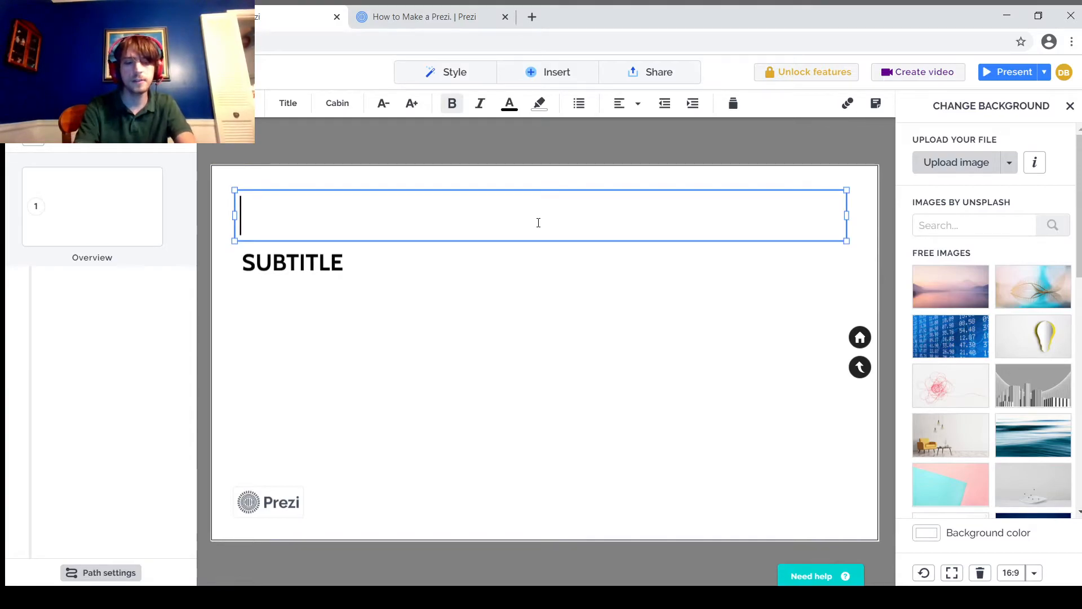
{"action": "type", "text": "Example"}
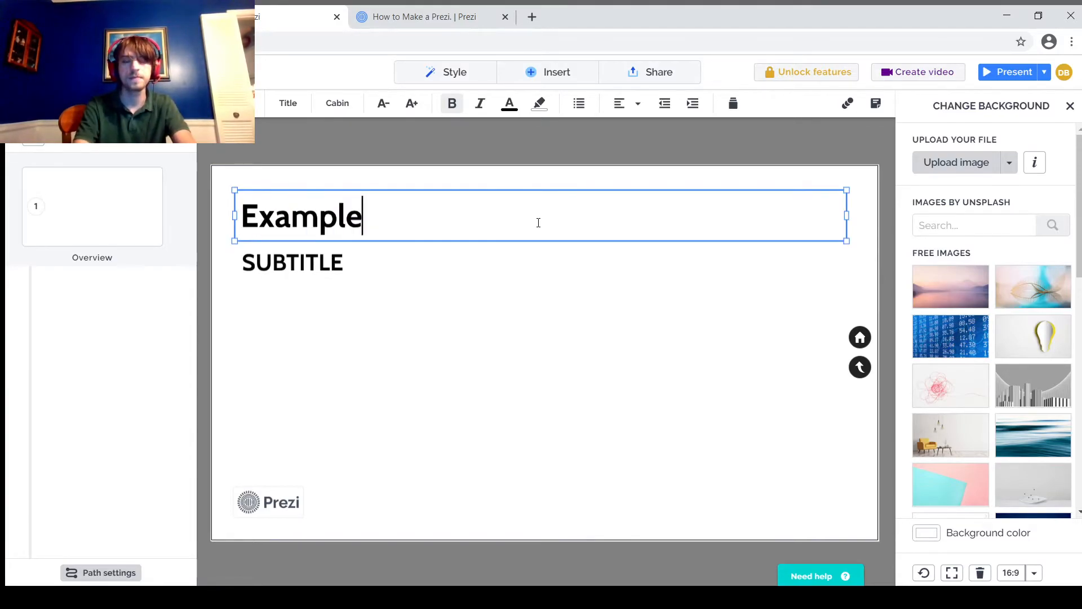
- Replace the subtitle on the overview with "By: Person"
{"action": "left_click", "coordinate": [416, 257]}
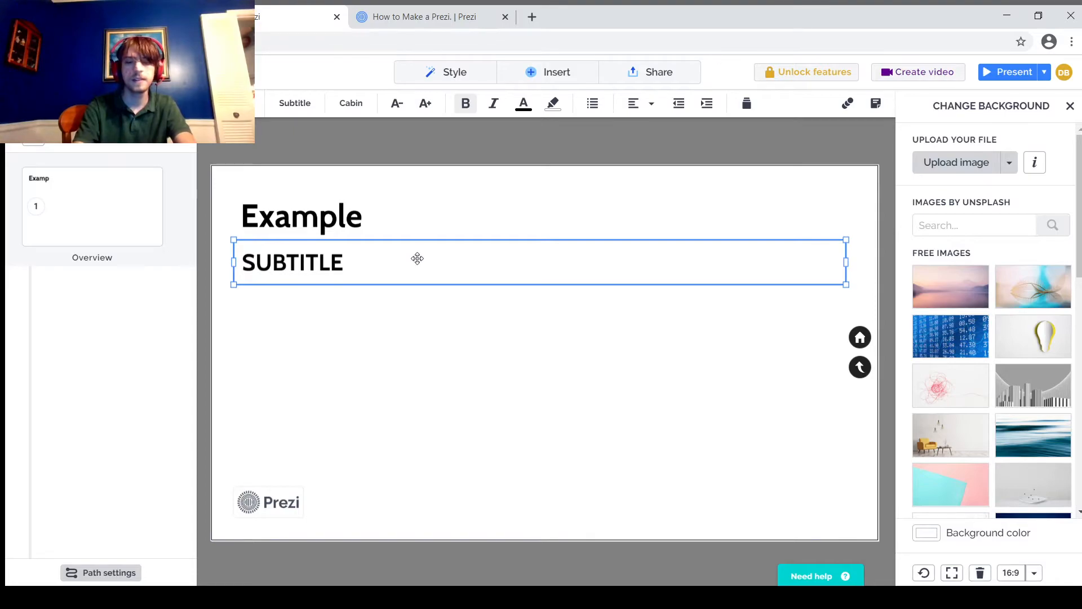
{"action": "left_click", "coordinate": [417, 258]}
{"action": "type", "text": "By:"}
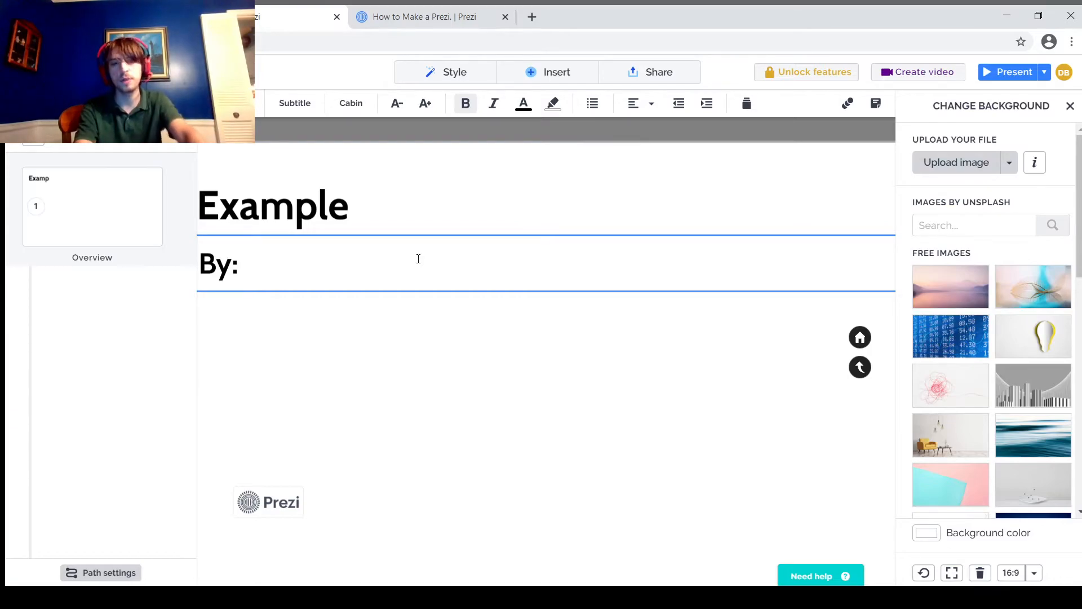
{"action": "type", "text": " Person"}
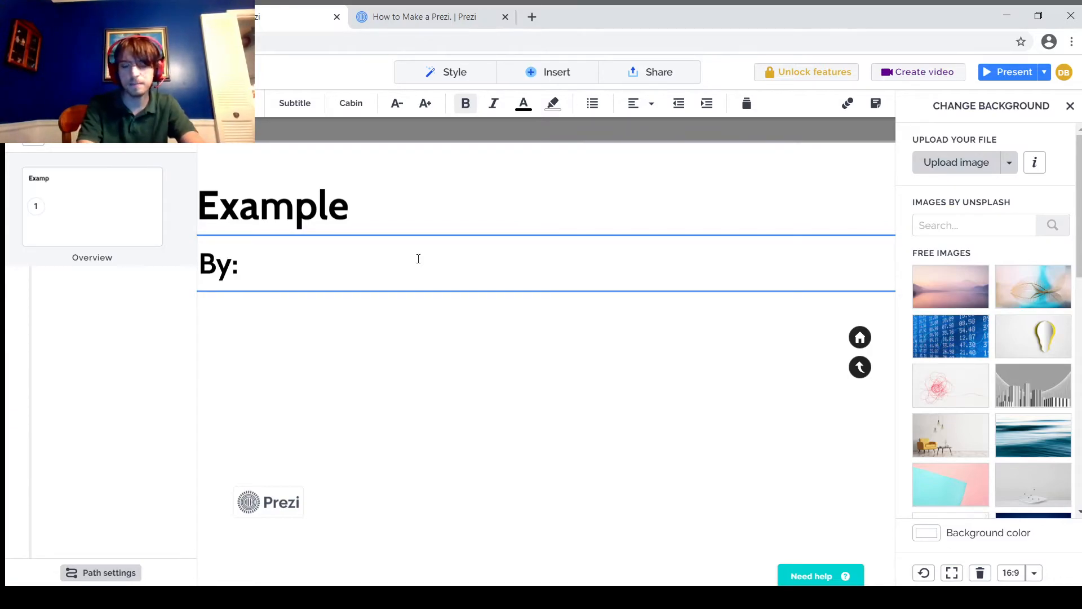
{"action": "left_click_drag", "start_coordinate": [496, 375], "coordinate": [529, 336]}
{"action": "left_click_drag", "start_coordinate": [694, 385], "coordinate": [715, 408]}
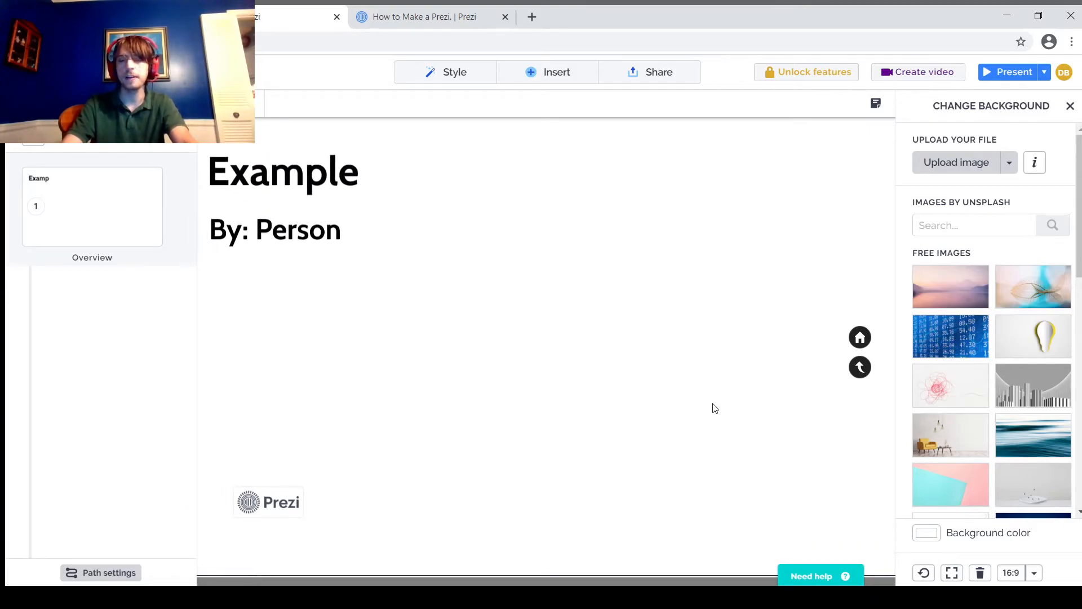
- Set the presentation background to the free image of black-and-white striped buildings
{"action": "left_click", "coordinate": [450, 73]}
{"action": "left_click", "coordinate": [344, 146]}
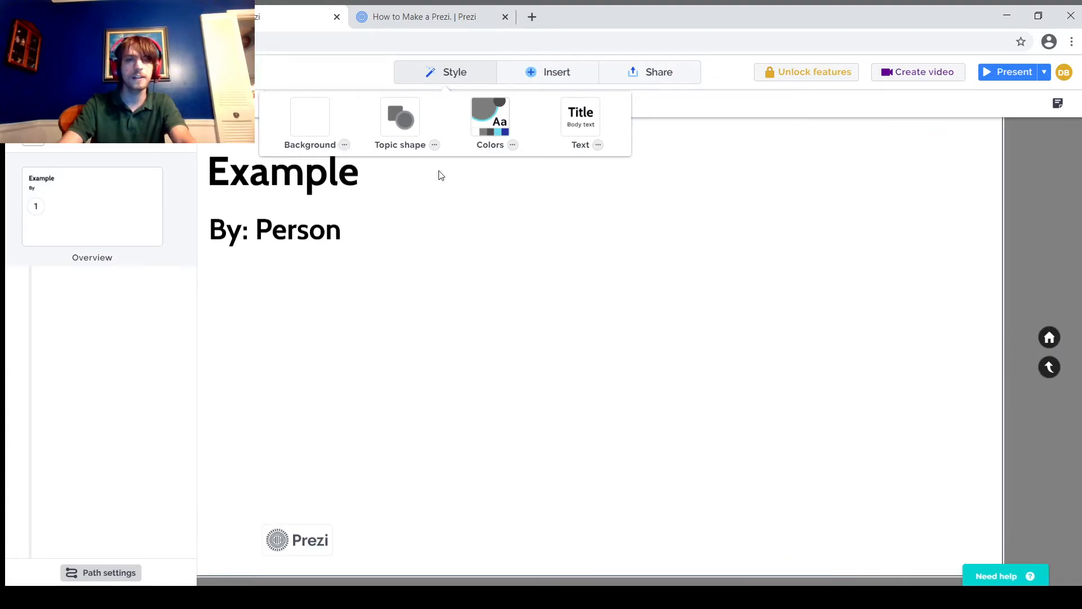
{"action": "left_click", "coordinate": [344, 145]}
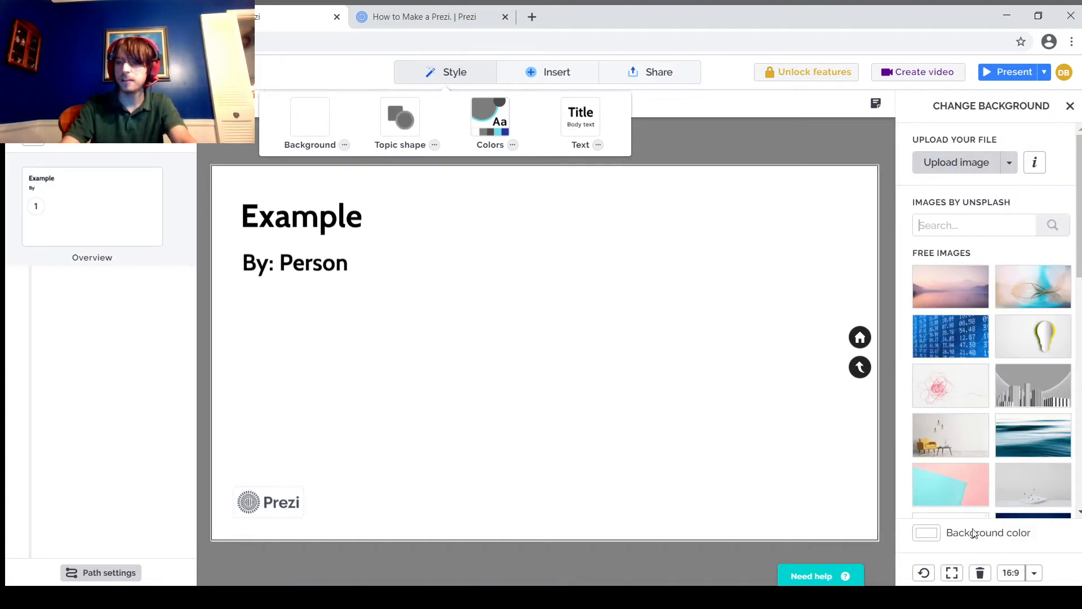
{"action": "left_click", "coordinate": [920, 538]}
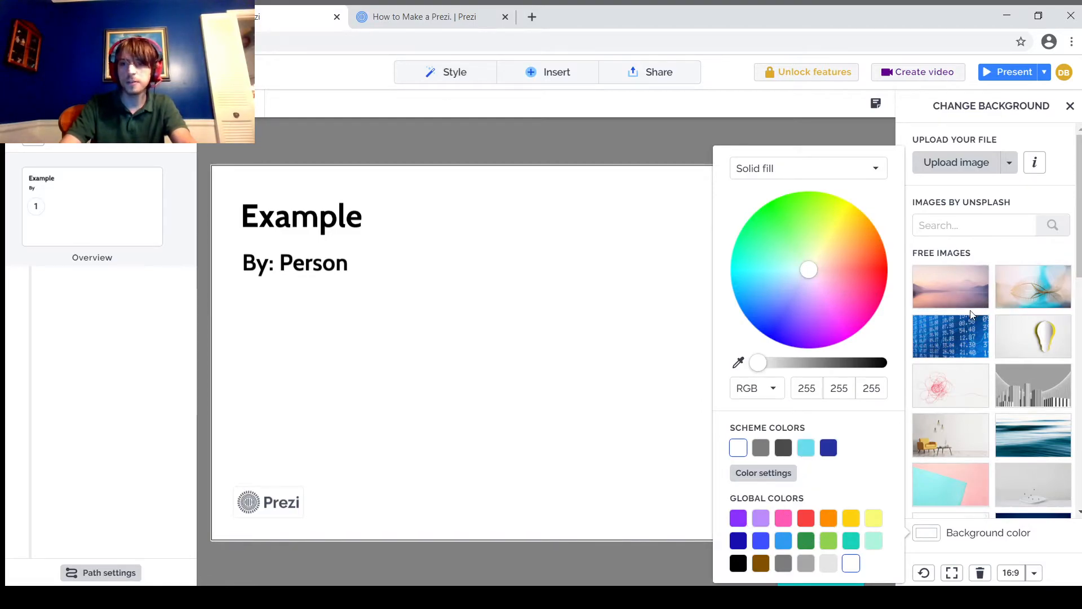
{"action": "scroll", "coordinate": [963, 353], "scroll_direction": "down", "scroll_amount": 5}
{"action": "scroll", "coordinate": [941, 351], "scroll_direction": "up", "scroll_amount": 5}
{"action": "scroll", "coordinate": [1014, 364], "scroll_direction": "down", "scroll_amount": 1}
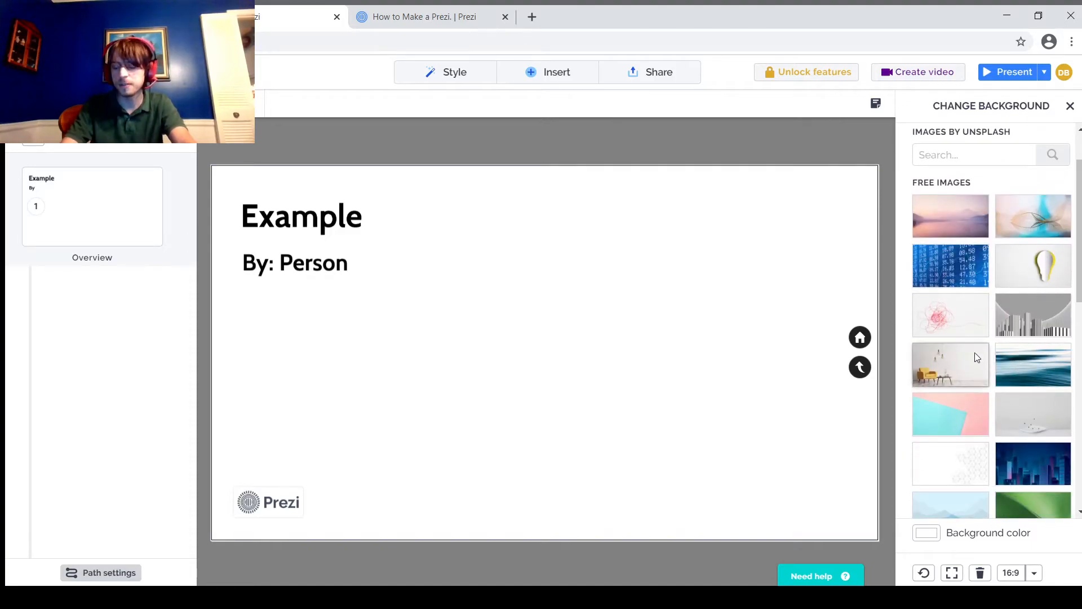
{"action": "left_click", "coordinate": [1026, 319]}
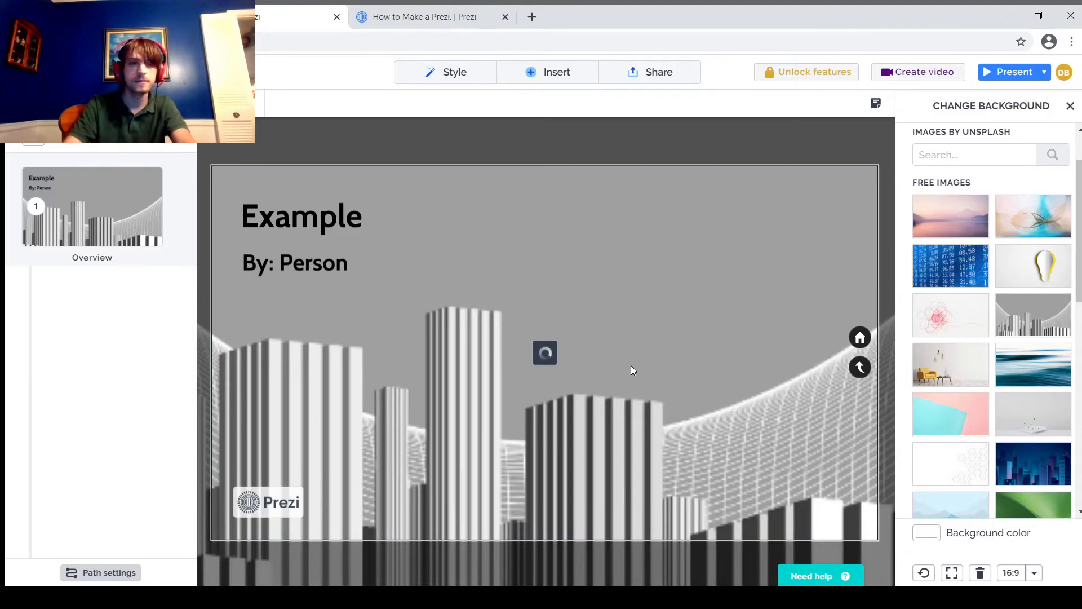
- Insert a solid medium-gray circle shape on the canvas among the striped buildings
{"action": "scroll", "coordinate": [626, 383], "scroll_direction": "up", "scroll_amount": 3}
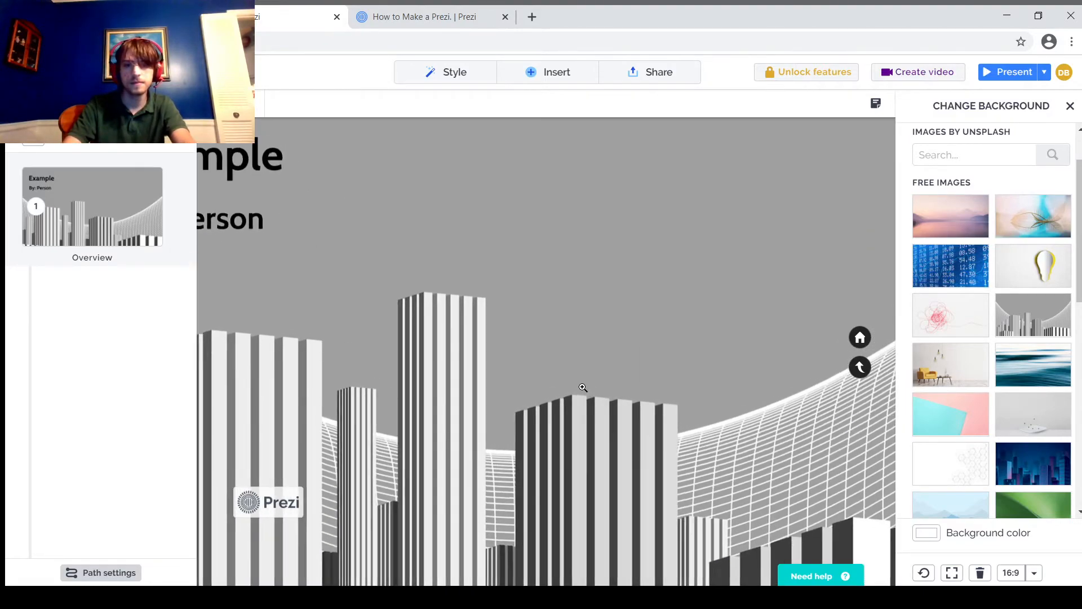
{"action": "scroll", "coordinate": [580, 388], "scroll_direction": "up", "scroll_amount": 4}
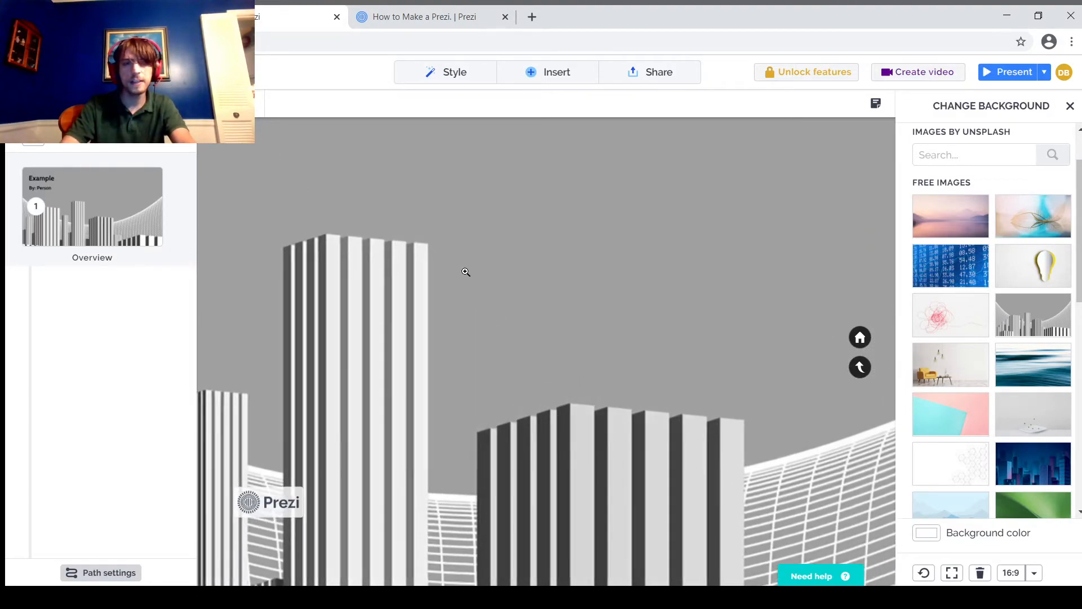
{"action": "left_click_drag", "start_coordinate": [602, 260], "coordinate": [627, 273]}
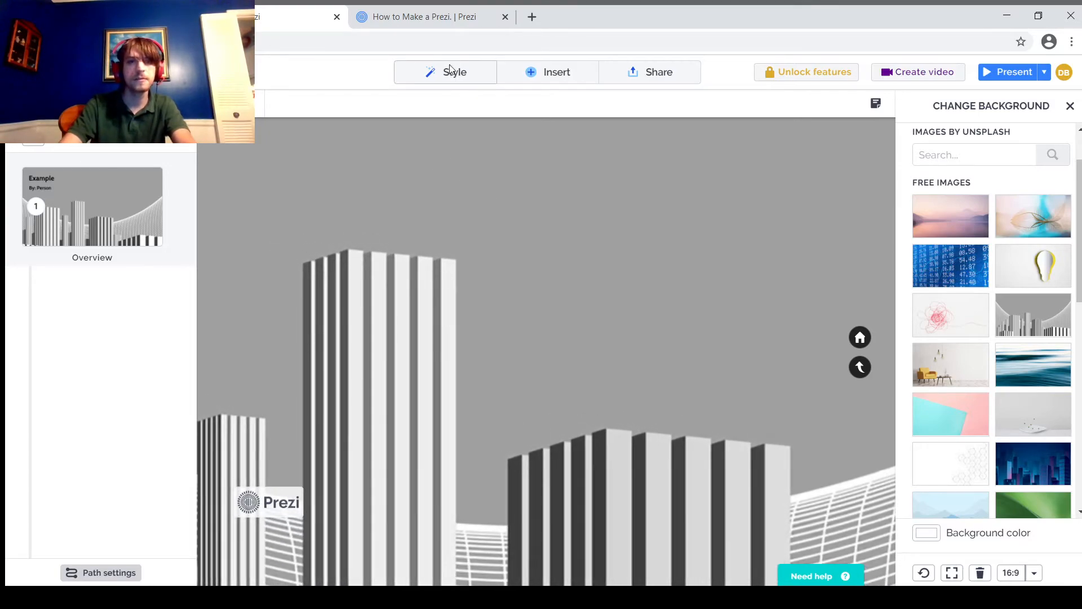
{"action": "left_click", "coordinate": [457, 71]}
{"action": "left_click", "coordinate": [559, 78]}
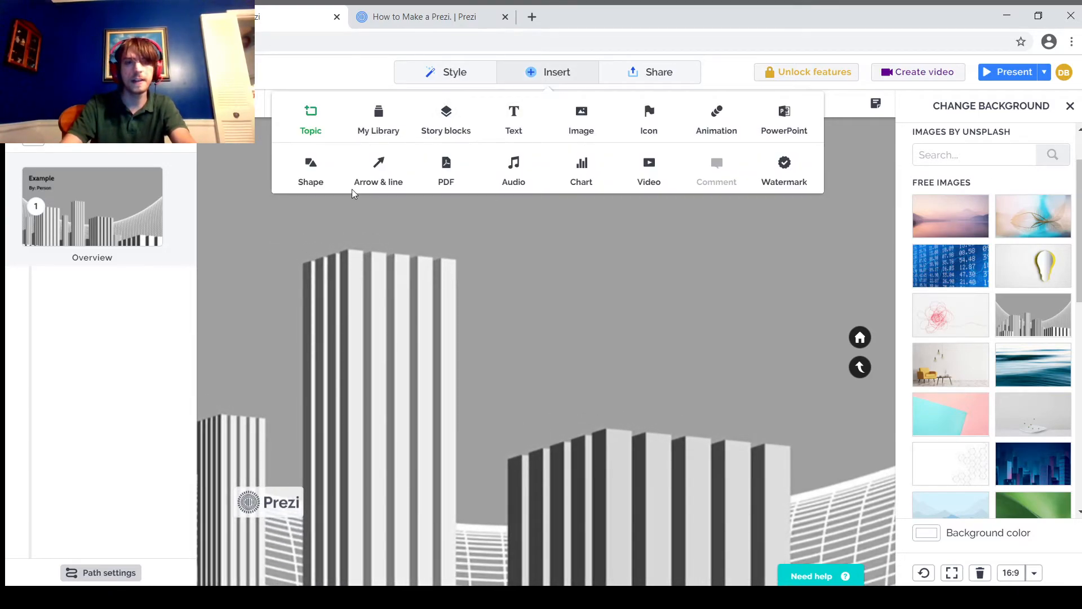
{"action": "left_click", "coordinate": [311, 169]}
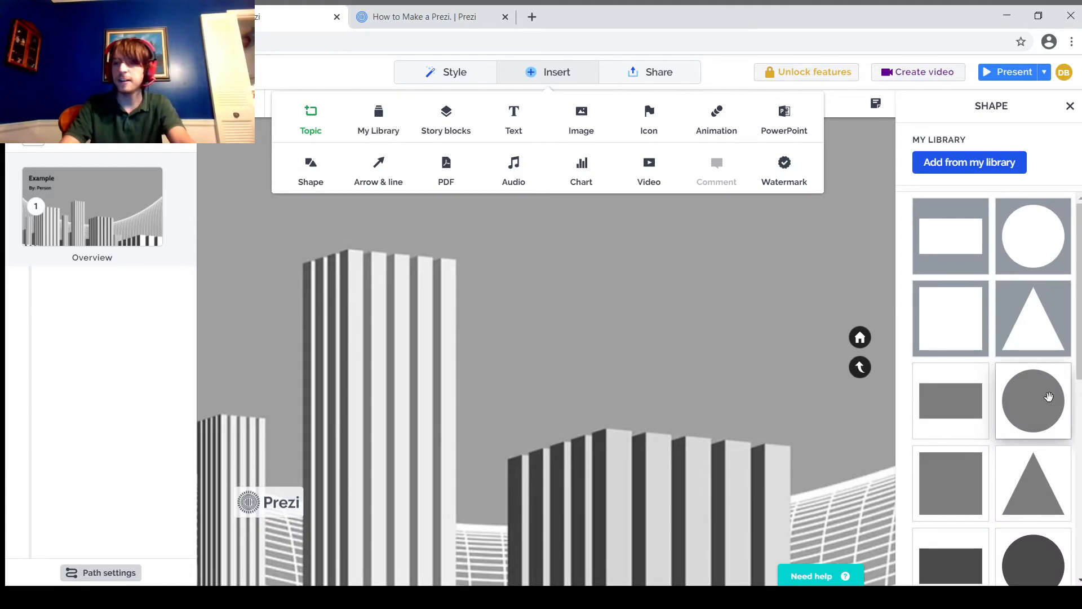
{"action": "left_click", "coordinate": [1049, 399]}
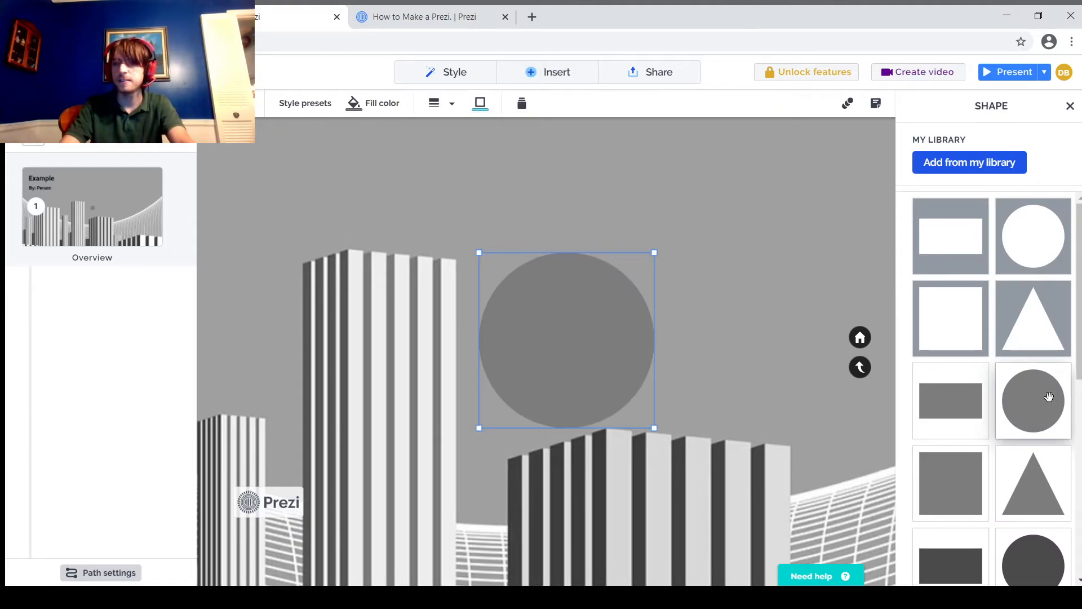
- Move the gray circle up into the open sky, clear of the buildings
{"action": "left_click", "coordinate": [590, 78]}
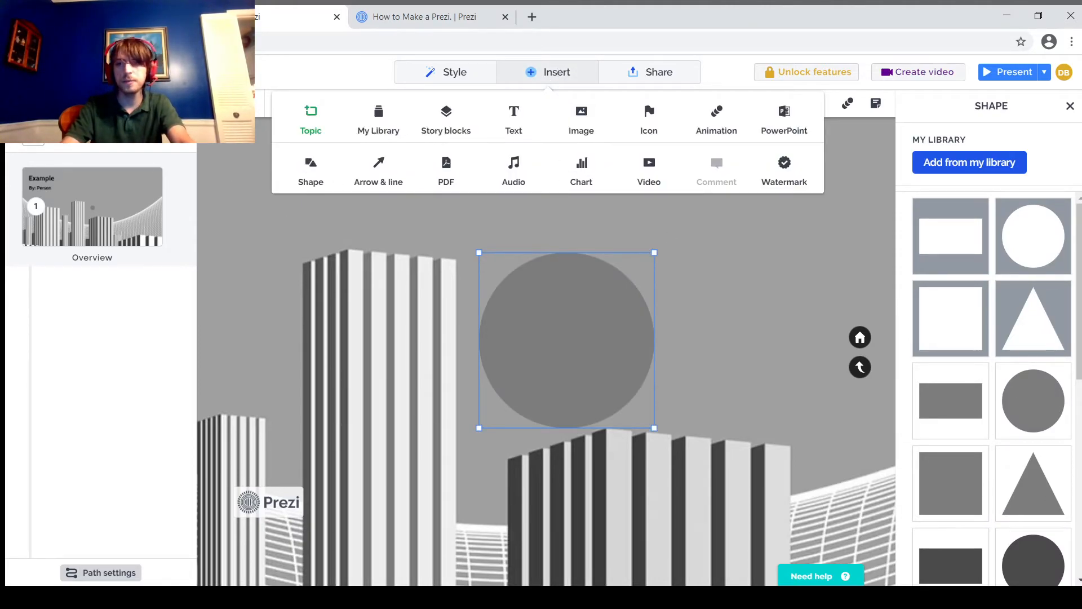
{"action": "left_click", "coordinate": [713, 244]}
{"action": "left_click", "coordinate": [561, 330]}
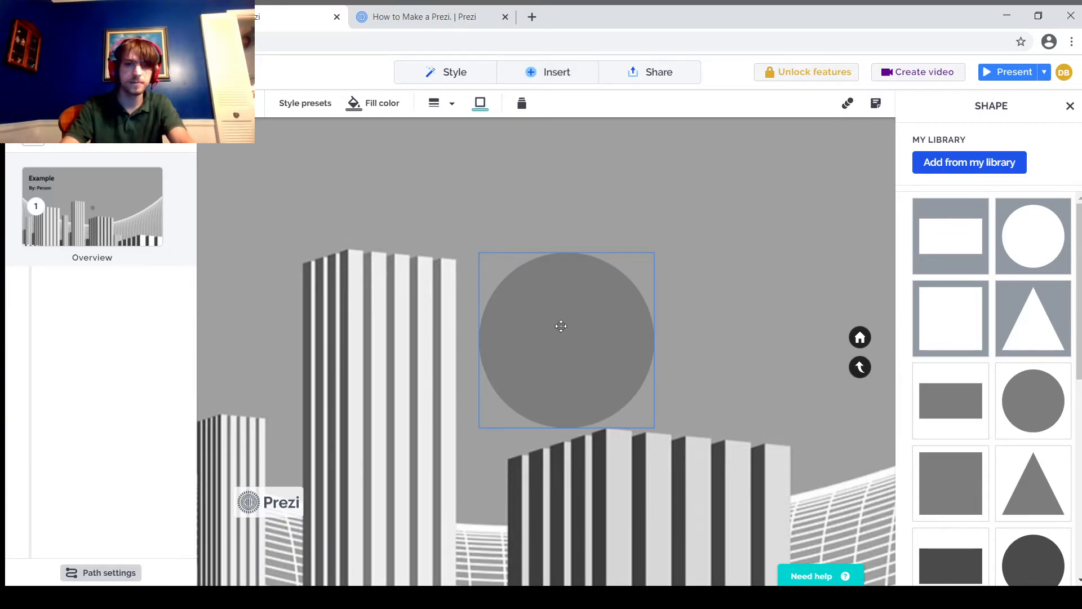
{"action": "left_click_drag", "start_coordinate": [565, 317], "coordinate": [581, 232]}
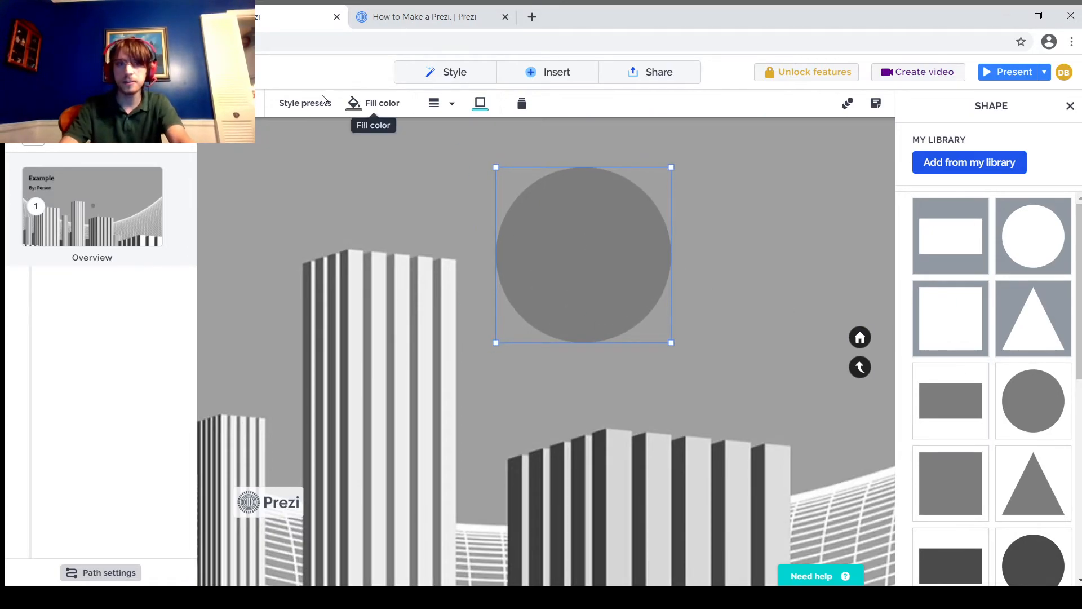
- Change the fill color of the gray circle to bright blue from the global colors
{"action": "left_click", "coordinate": [376, 105]}
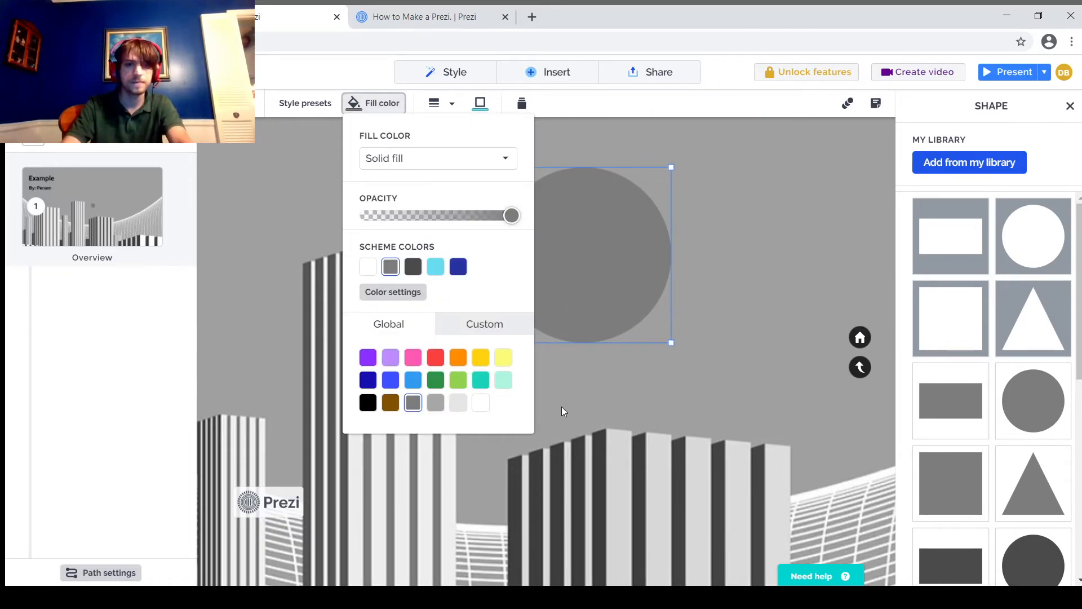
{"action": "left_click", "coordinate": [391, 380]}
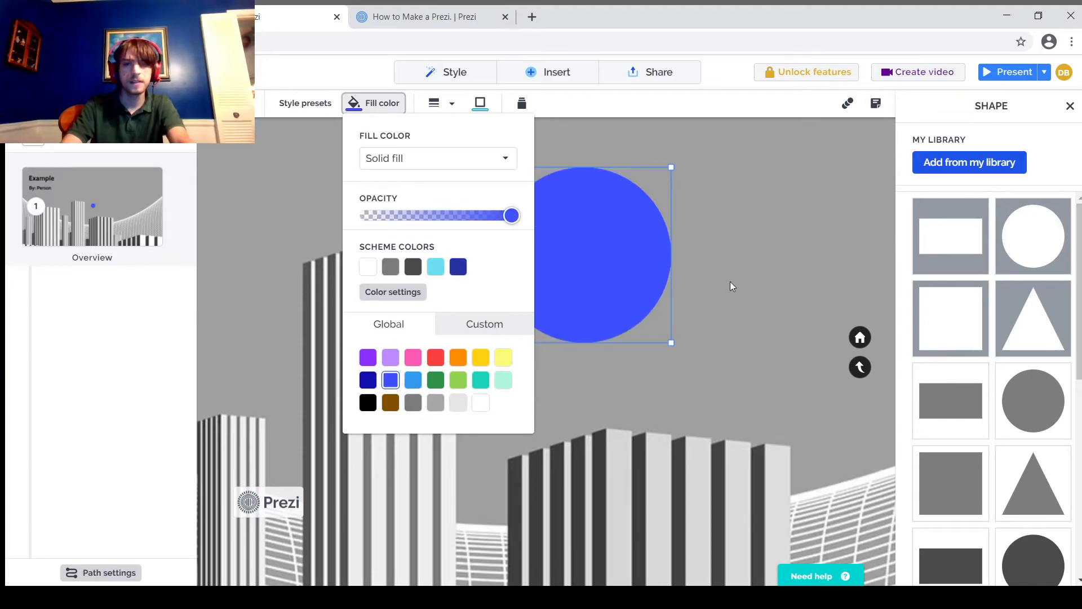
{"action": "left_click", "coordinate": [715, 303]}
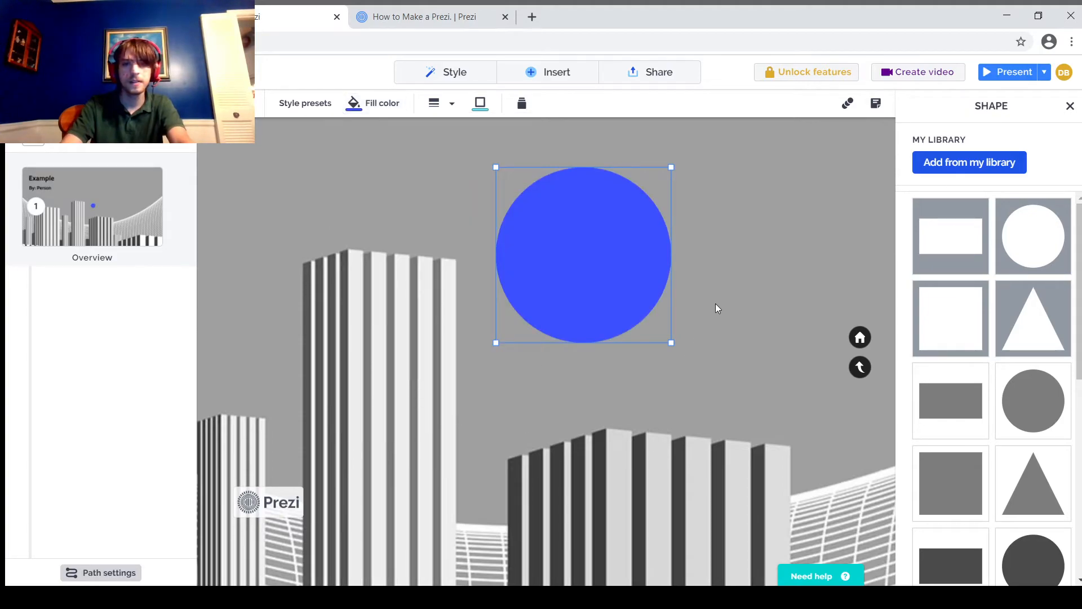
- Add a "Zoom to" animation to the blue circle so it becomes the second step in the presentation path
{"action": "double_click", "coordinate": [561, 244]}
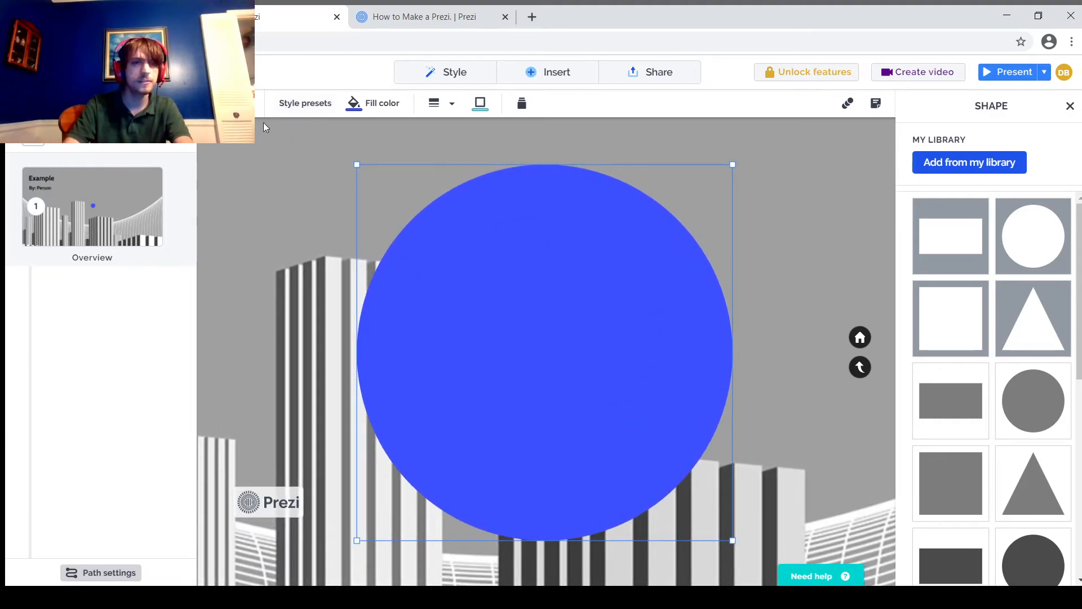
{"action": "right_click", "coordinate": [519, 261]}
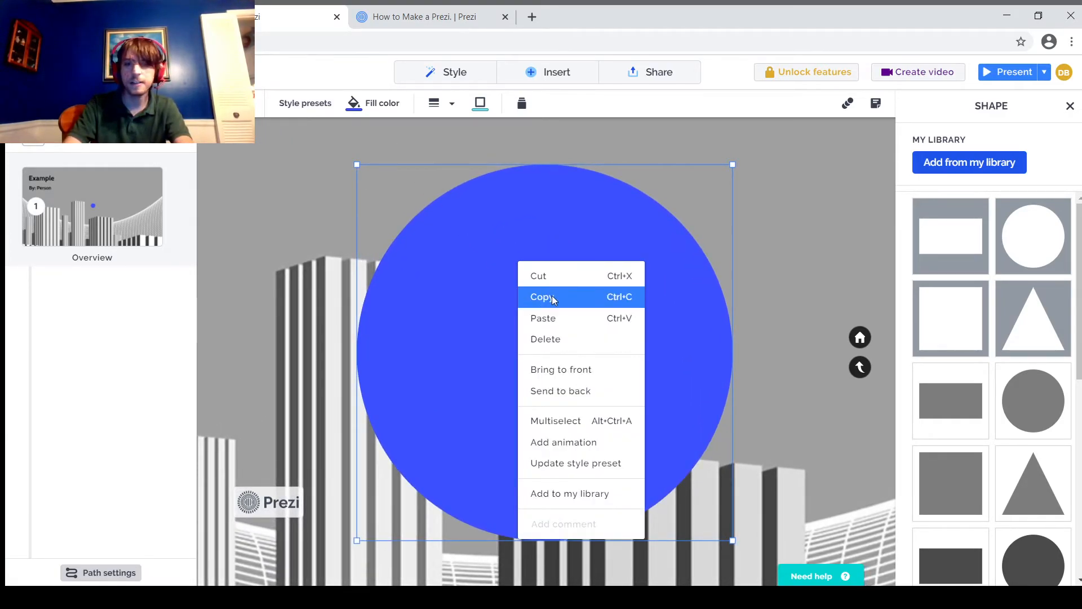
{"action": "left_click", "coordinate": [576, 441]}
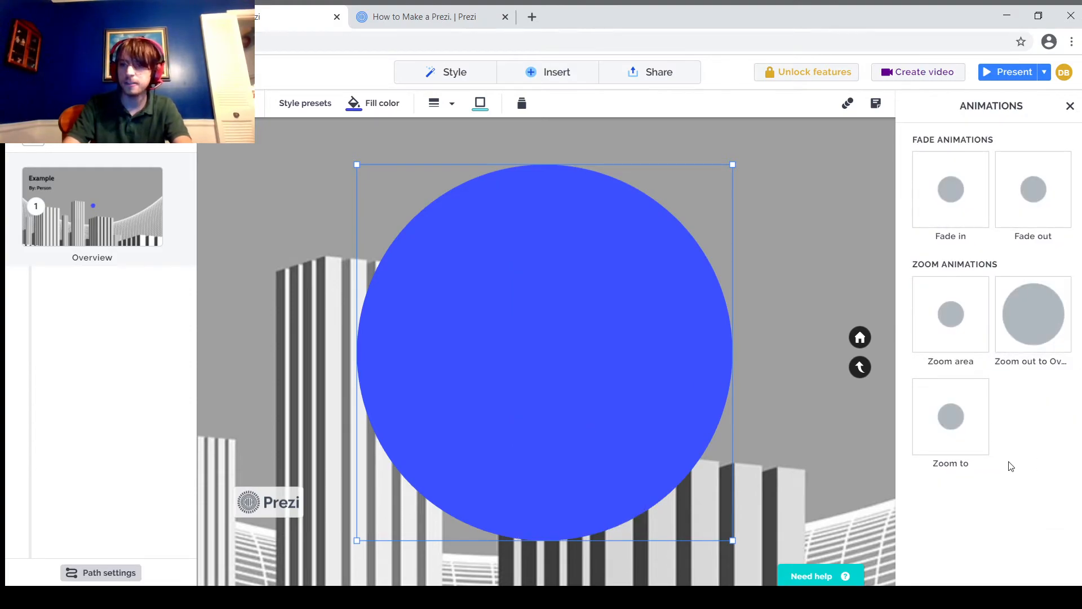
{"action": "left_click", "coordinate": [947, 423]}
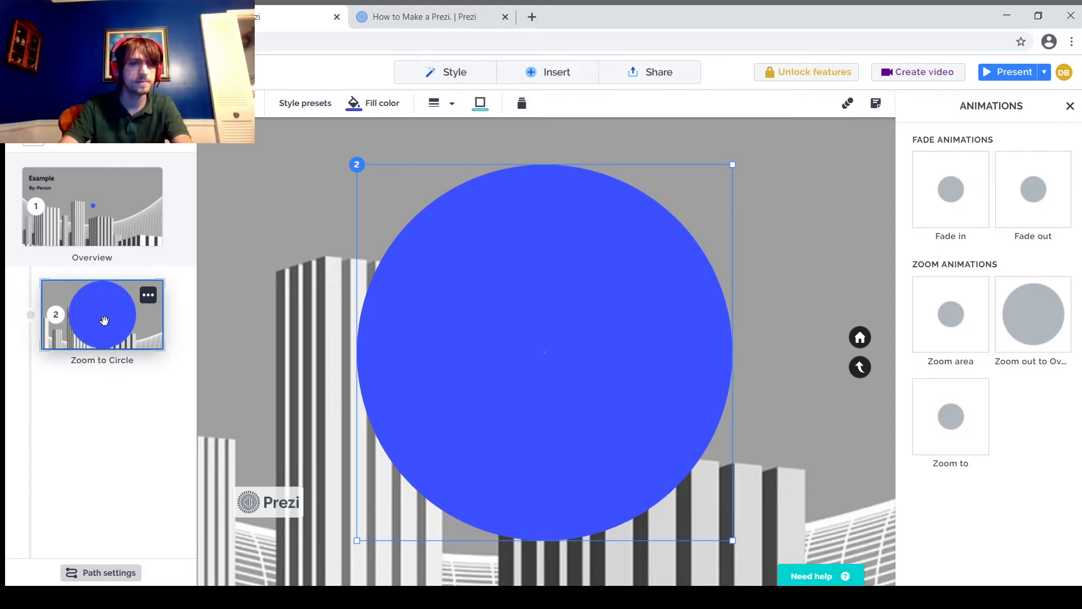
- Add a text box reading "Text" inside the upper part of the blue circle and shift it toward the circle's center line
{"action": "left_click", "coordinate": [548, 72]}
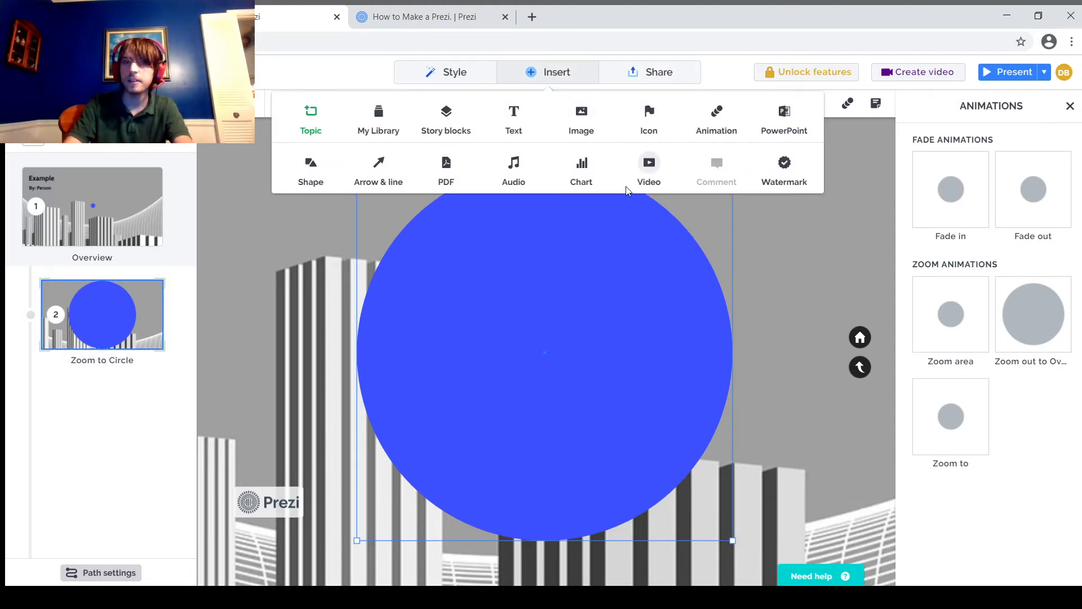
{"action": "left_click", "coordinate": [518, 133]}
{"action": "left_click_drag", "start_coordinate": [527, 331], "coordinate": [555, 222]}
{"action": "left_click", "coordinate": [540, 65]}
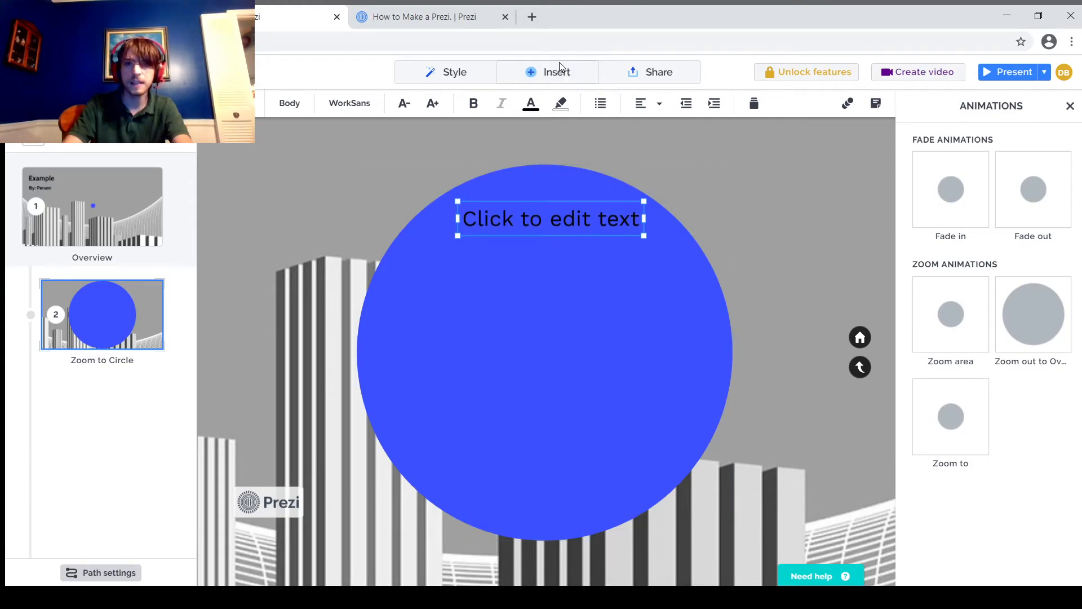
{"action": "left_click", "coordinate": [596, 218]}
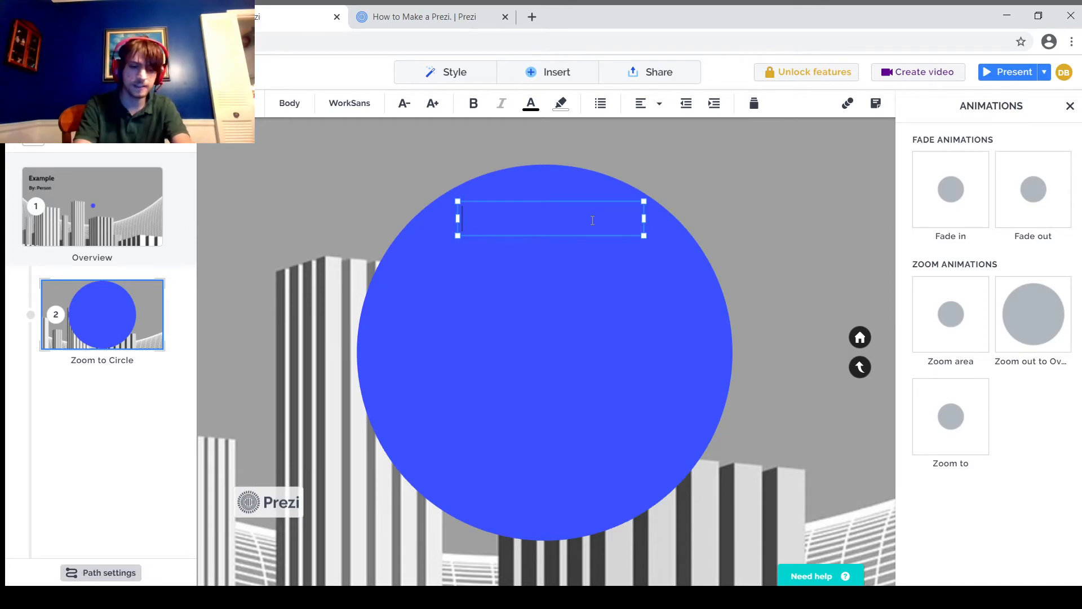
{"action": "type", "text": "Text"}
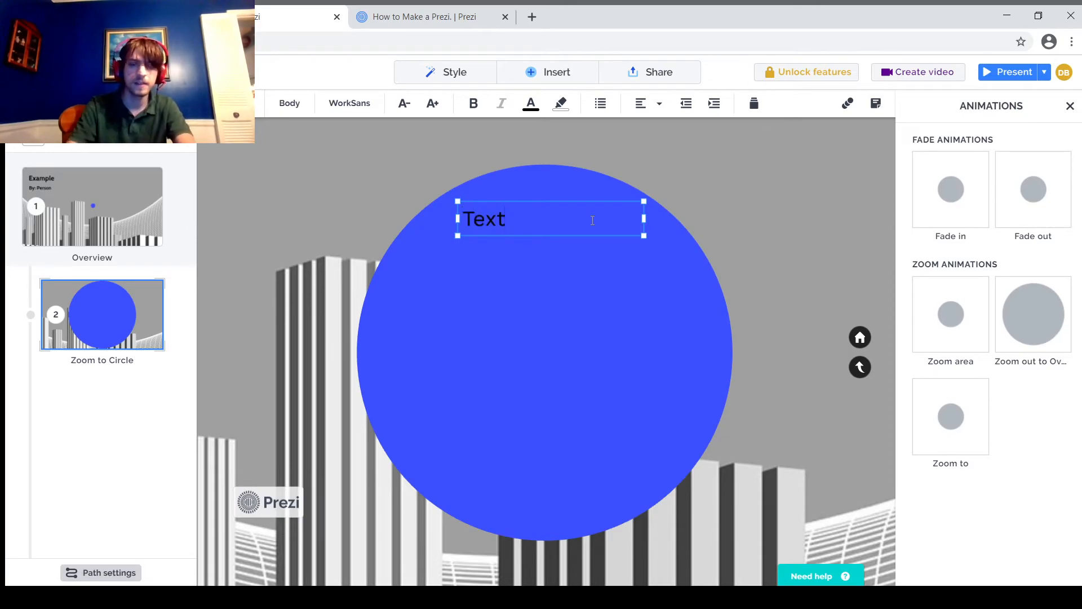
{"action": "left_click", "coordinate": [728, 221]}
{"action": "left_click_drag", "start_coordinate": [510, 220], "coordinate": [532, 226]}
{"action": "left_click", "coordinate": [588, 424]}
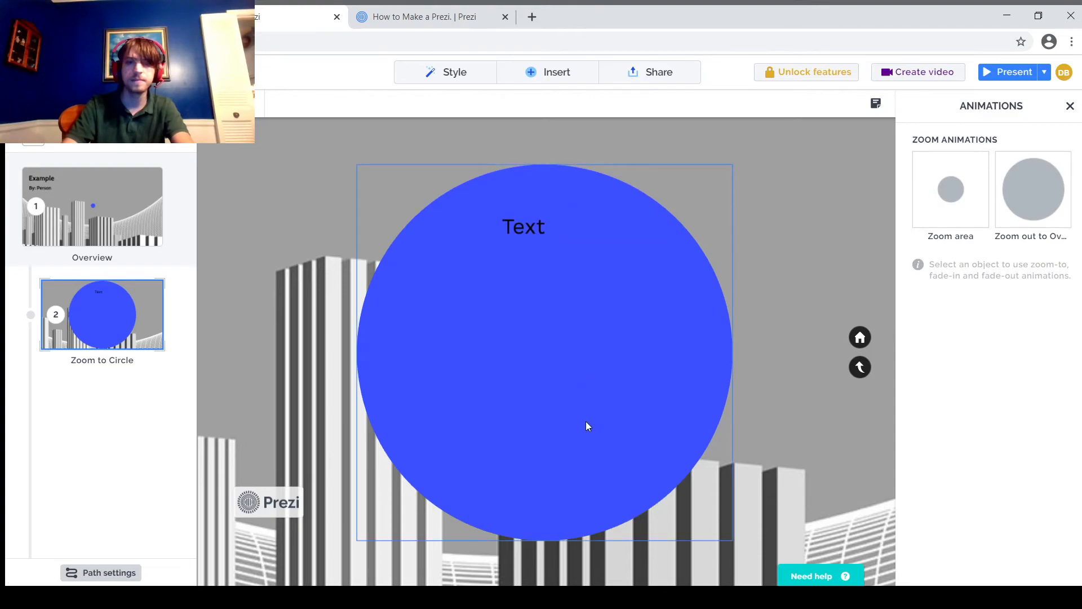
- Set the color of the "Text" label in the circle to light yellow
{"action": "left_click", "coordinate": [543, 219]}
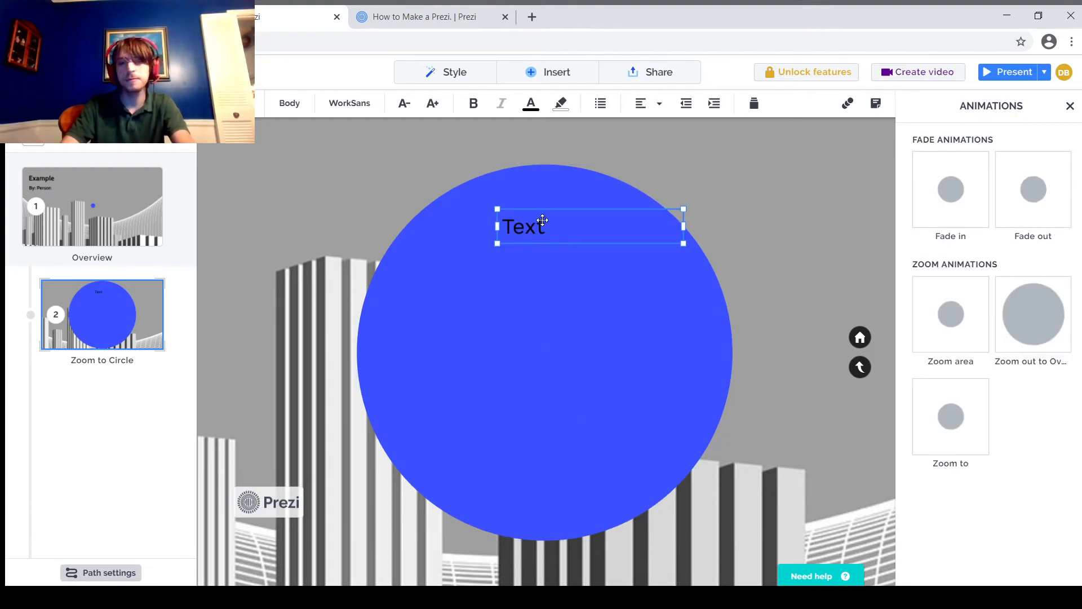
{"action": "left_click", "coordinate": [528, 105]}
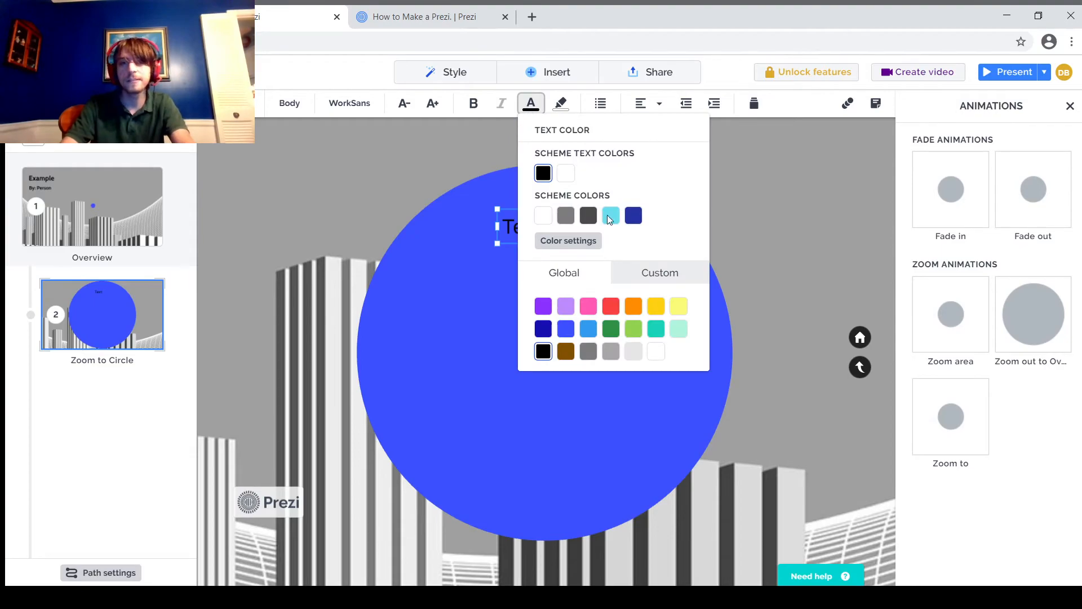
{"action": "left_click", "coordinate": [610, 307]}
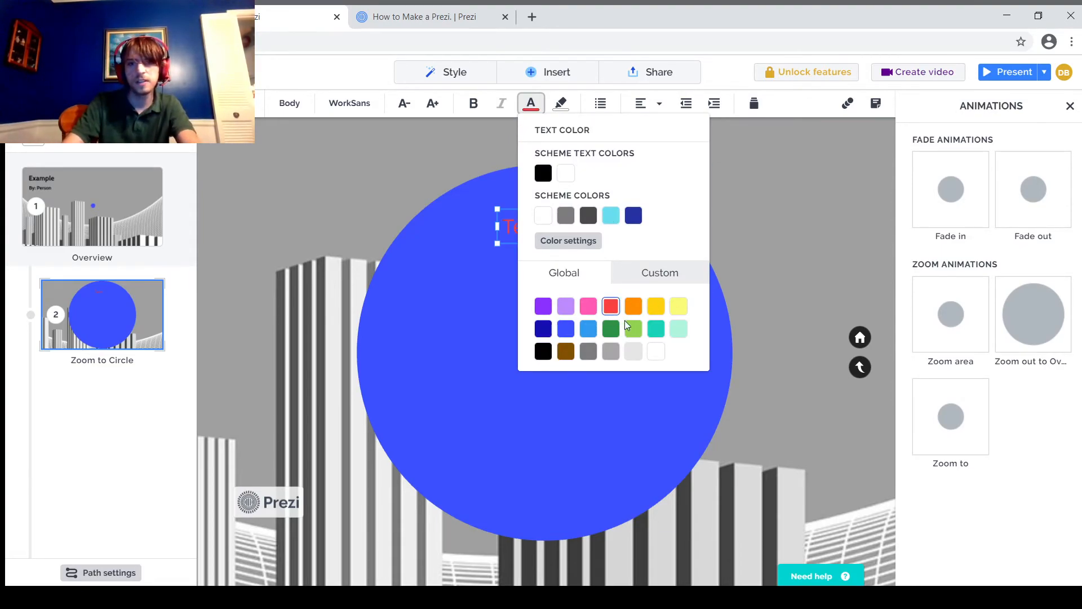
{"action": "left_click", "coordinate": [675, 307]}
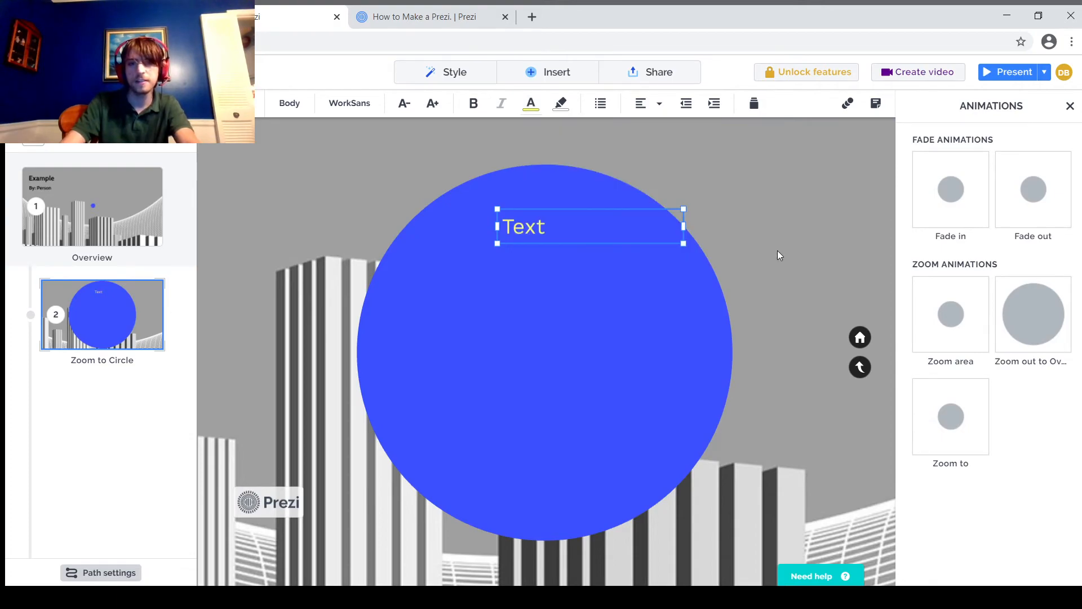
{"action": "left_click", "coordinate": [756, 330]}
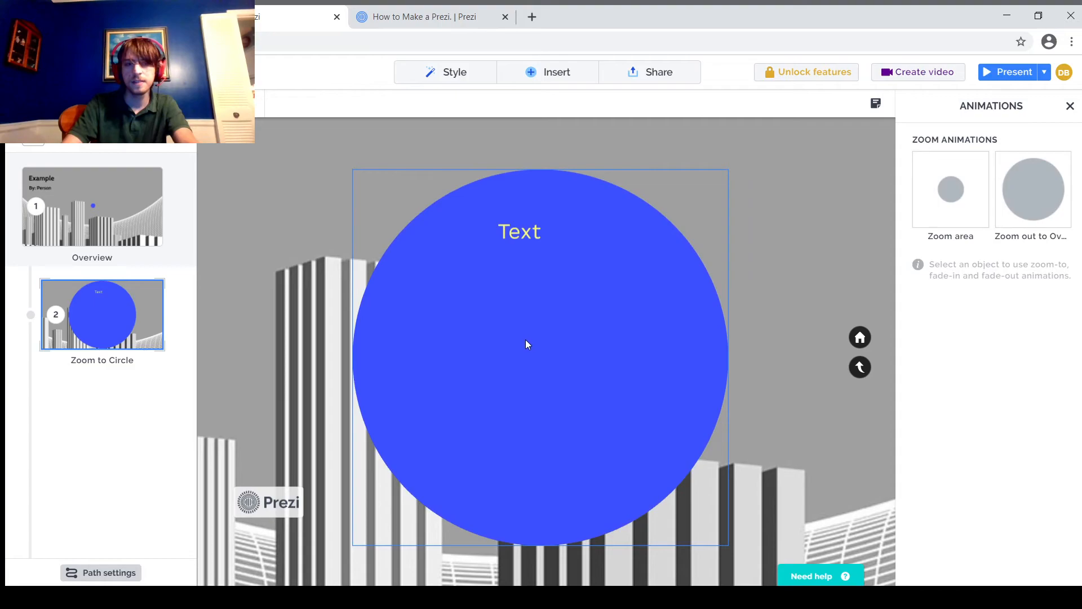
- Insert a dark blue rectangle in the sky above the wide building beside the circle, and rotate it about half a turn
{"action": "scroll", "coordinate": [512, 345], "scroll_direction": "down", "scroll_amount": 5}
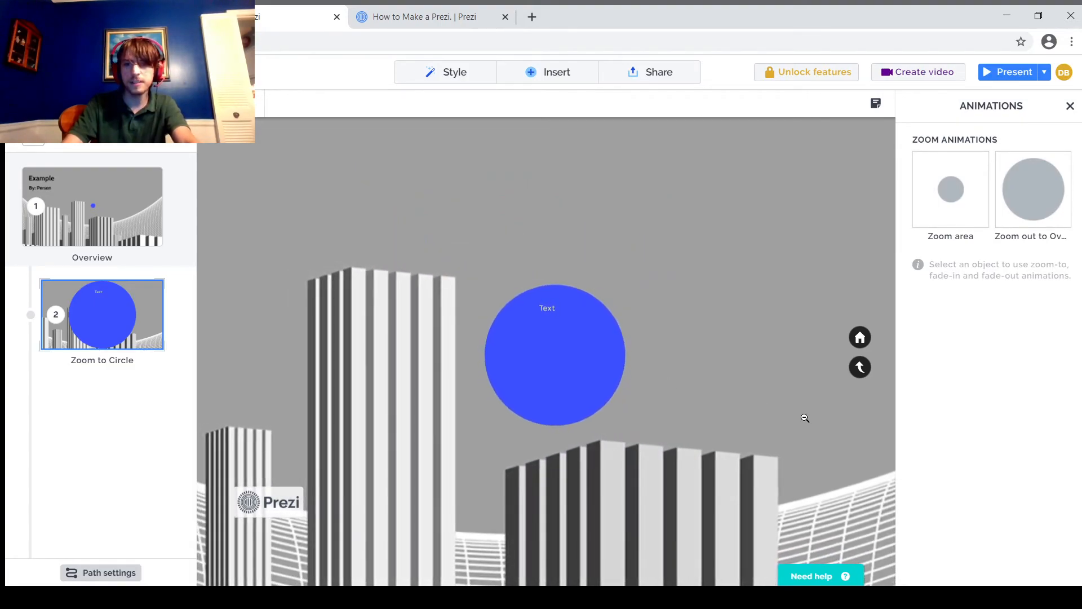
{"action": "left_click_drag", "start_coordinate": [804, 418], "coordinate": [326, 150]}
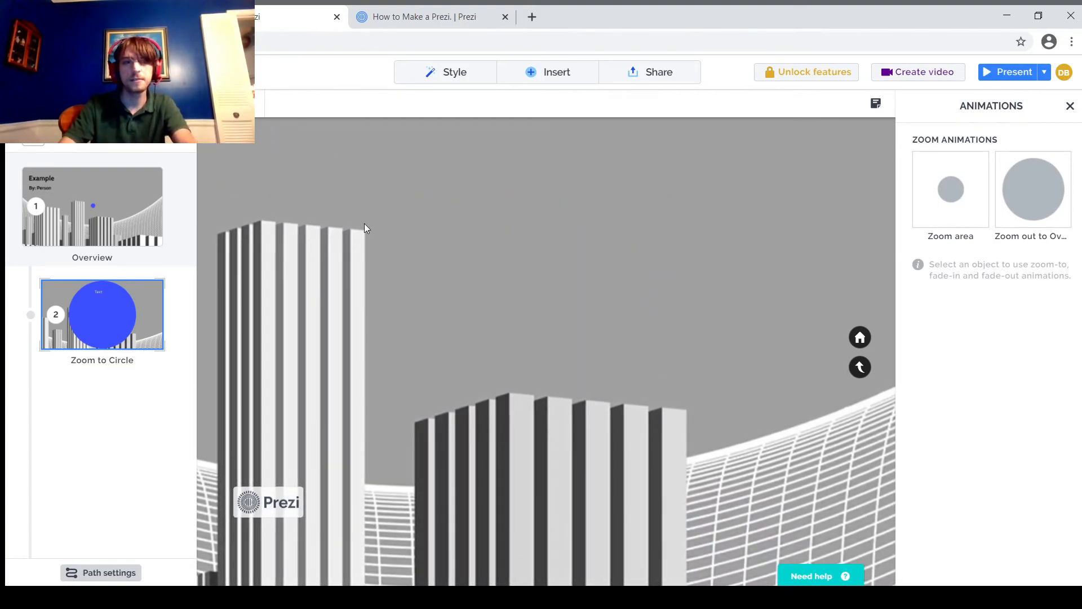
{"action": "scroll", "coordinate": [495, 319], "scroll_direction": "up", "scroll_amount": 5}
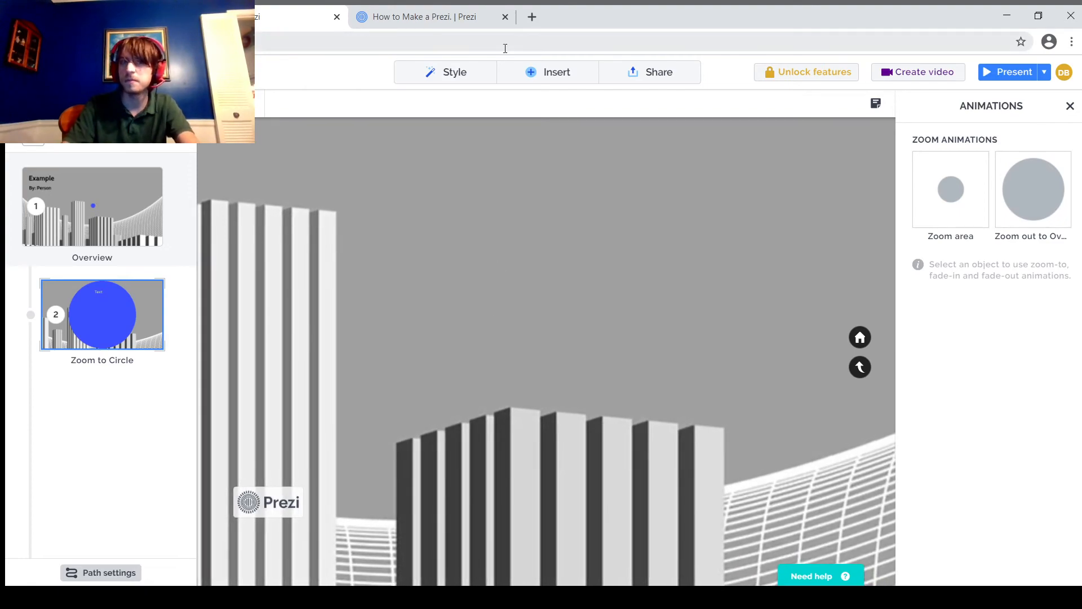
{"action": "left_click", "coordinate": [548, 72]}
{"action": "left_click", "coordinate": [311, 166]}
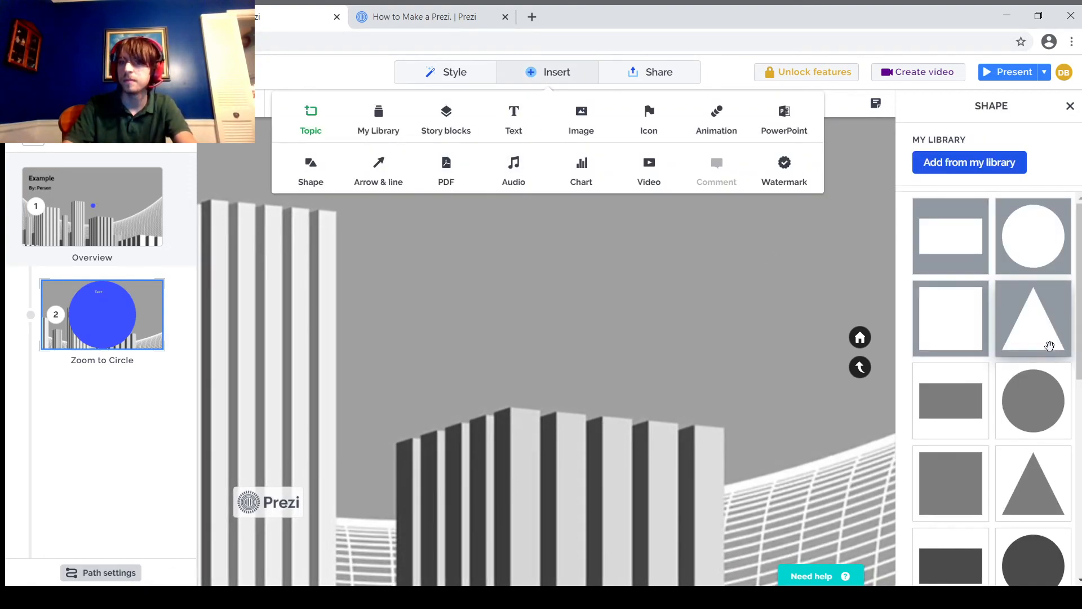
{"action": "scroll", "coordinate": [995, 449], "scroll_direction": "down", "scroll_amount": 5}
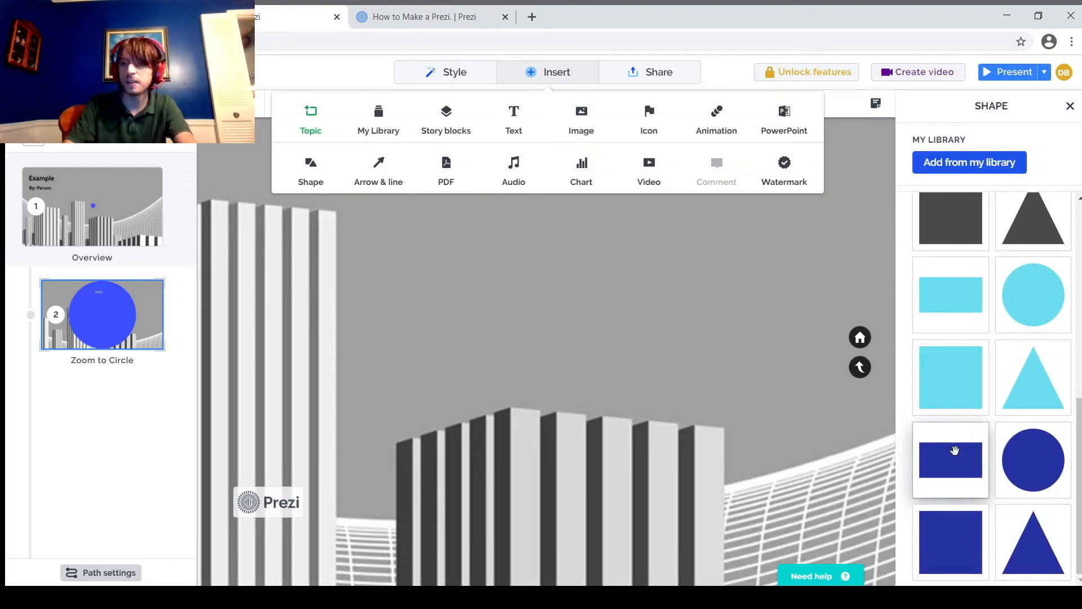
{"action": "left_click", "coordinate": [954, 450]}
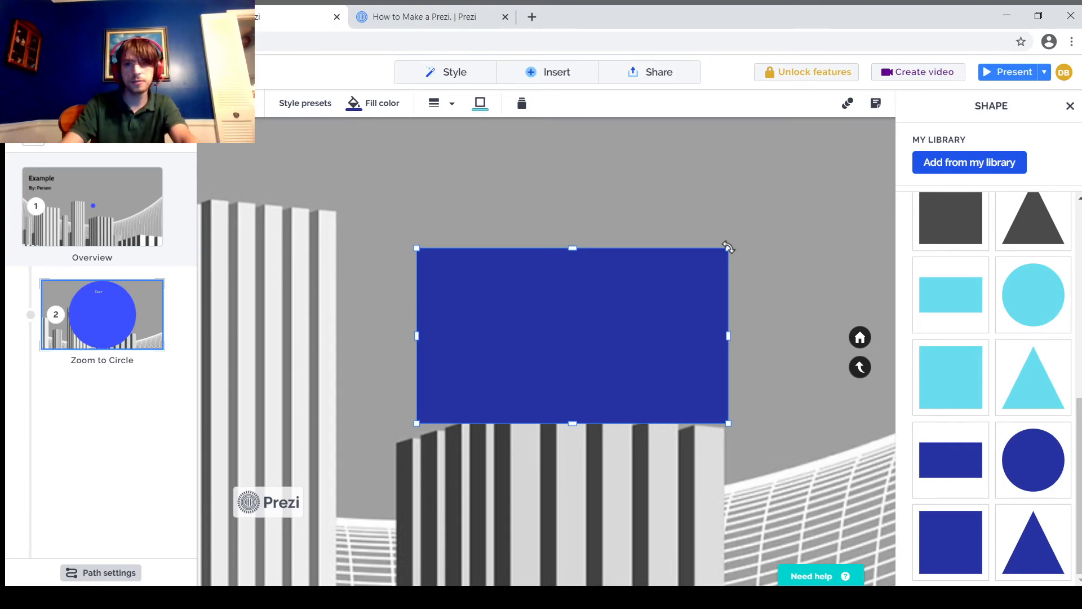
{"action": "left_click_drag", "start_coordinate": [728, 248], "coordinate": [742, 267]}
{"action": "left_click_drag", "start_coordinate": [750, 332], "coordinate": [475, 391]}
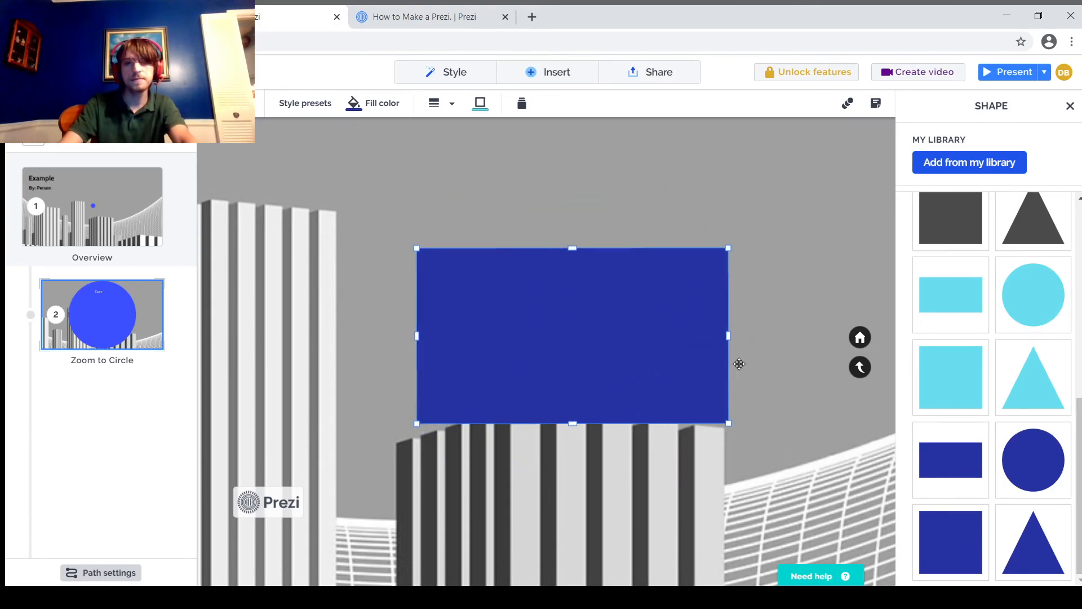
- Add a "Zoom to" animation to the dark blue rectangle as the third step in the presentation path
{"action": "right_click", "coordinate": [591, 319]}
{"action": "left_click", "coordinate": [654, 234]}
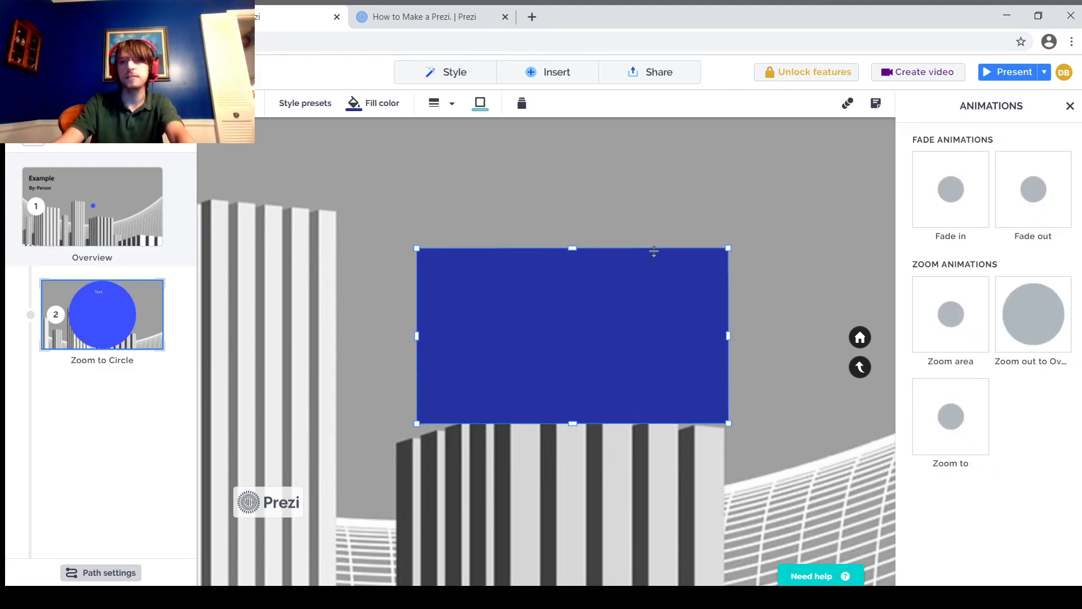
{"action": "left_click", "coordinate": [967, 417]}
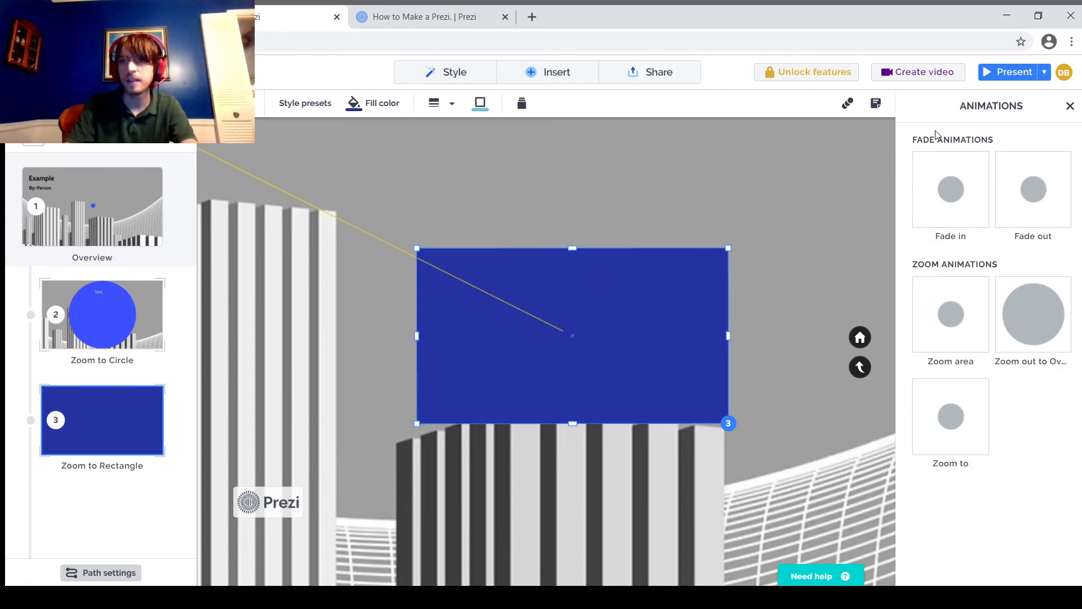
- Preview the presentation from the overview through the circle and rectangle zooms, and return to the editor
{"action": "left_click", "coordinate": [1000, 72]}
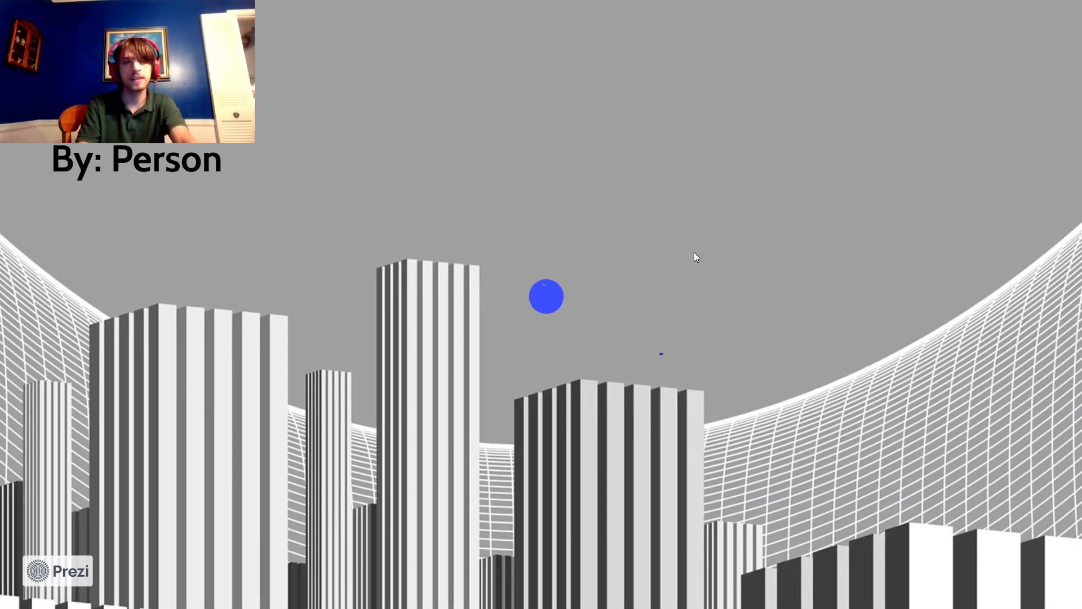
{"action": "key", "text": "Right"}
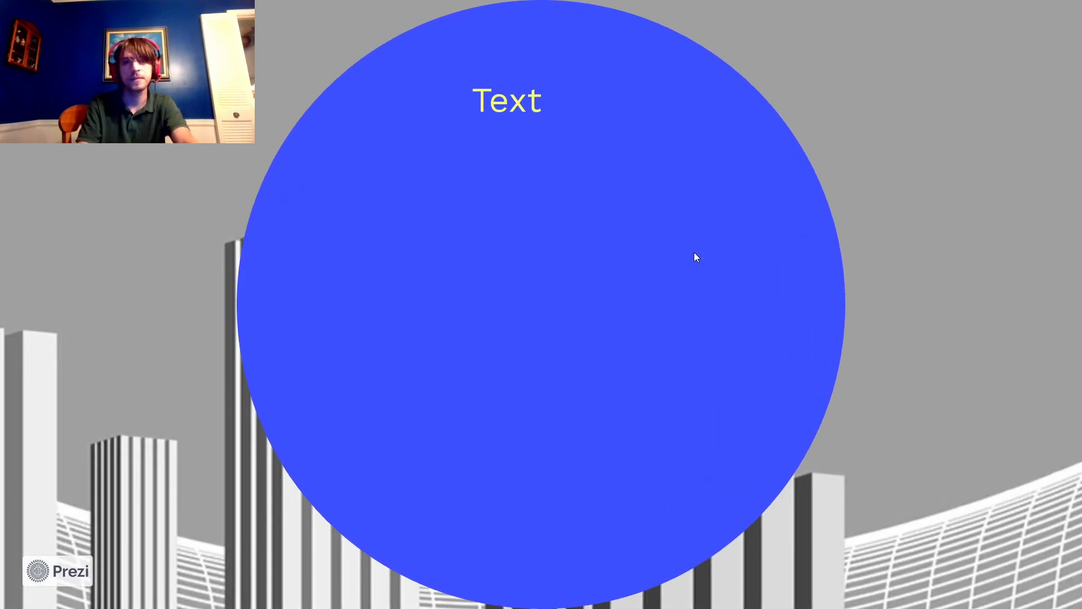
{"action": "key", "text": "Right"}
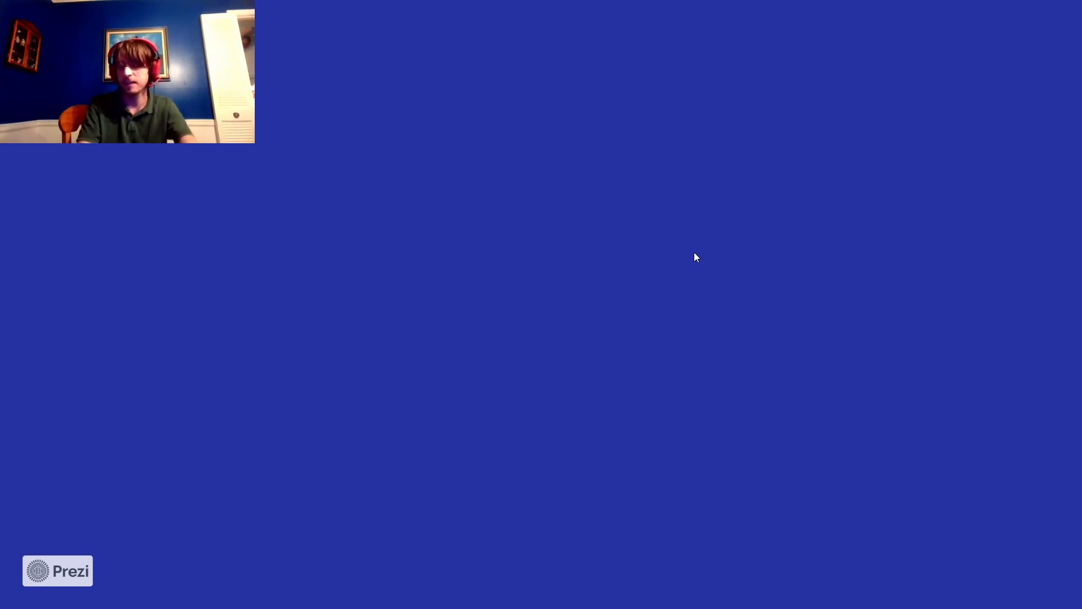
{"action": "key", "text": "Escape"}
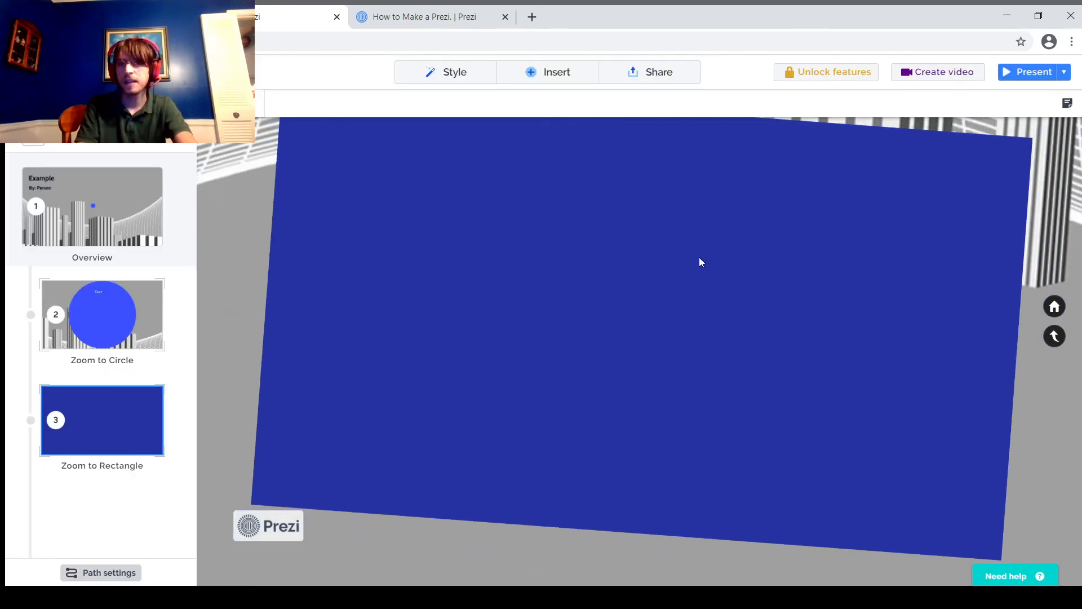